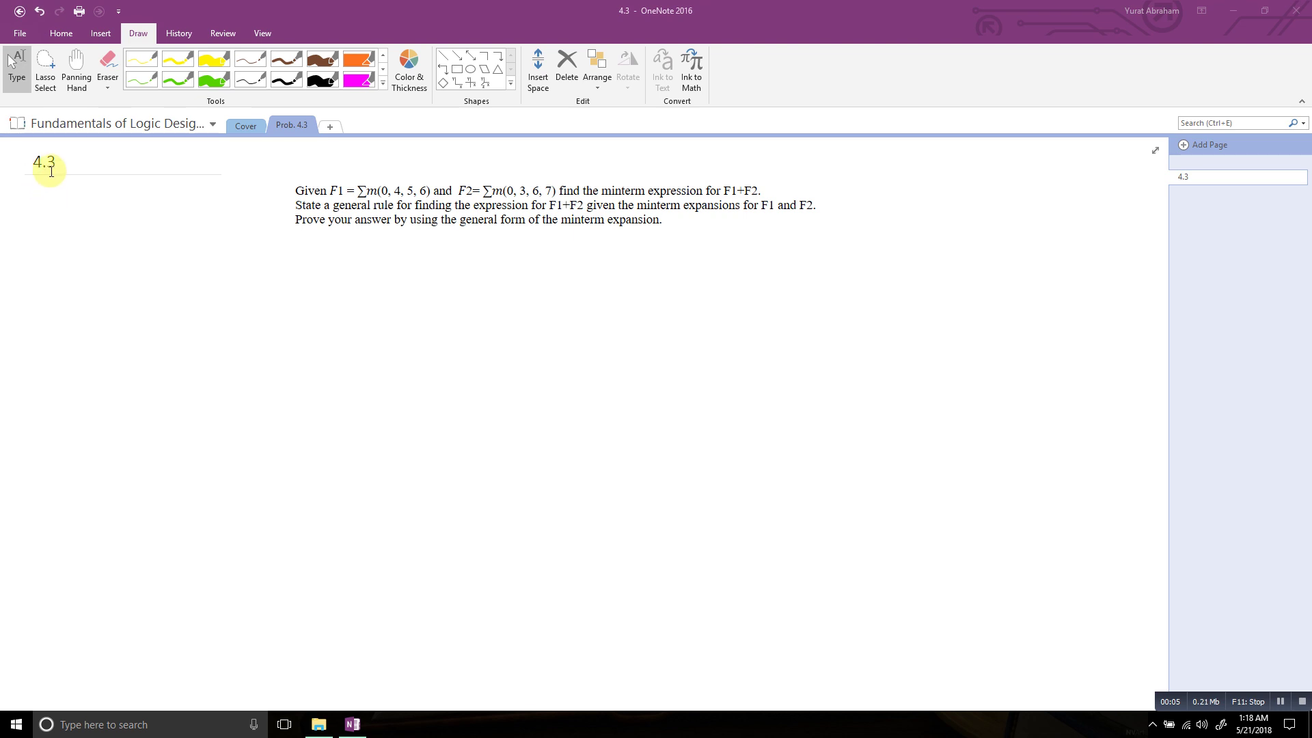
# - Browse the notebook list and the Cover section, then return to the Prob. 4.3 section
pyautogui.click(97, 121)
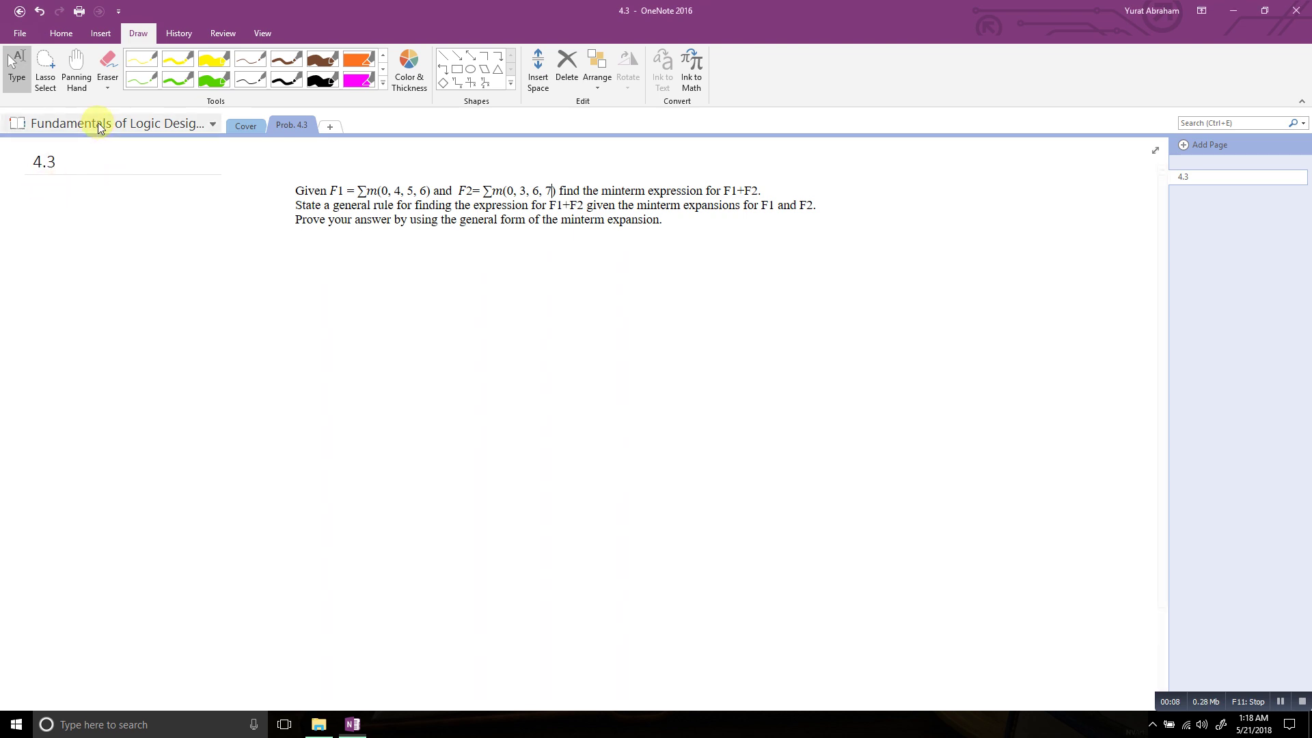
pyautogui.click(235, 125)
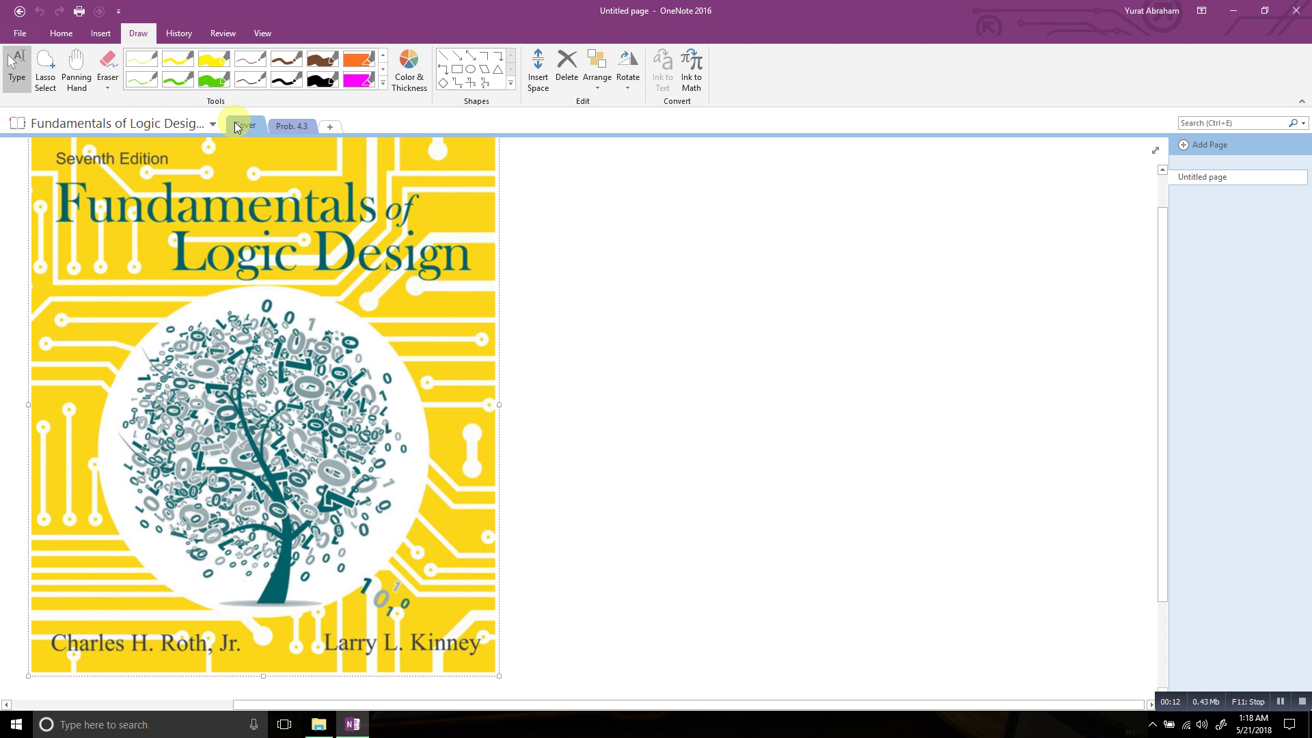
pyautogui.click(290, 124)
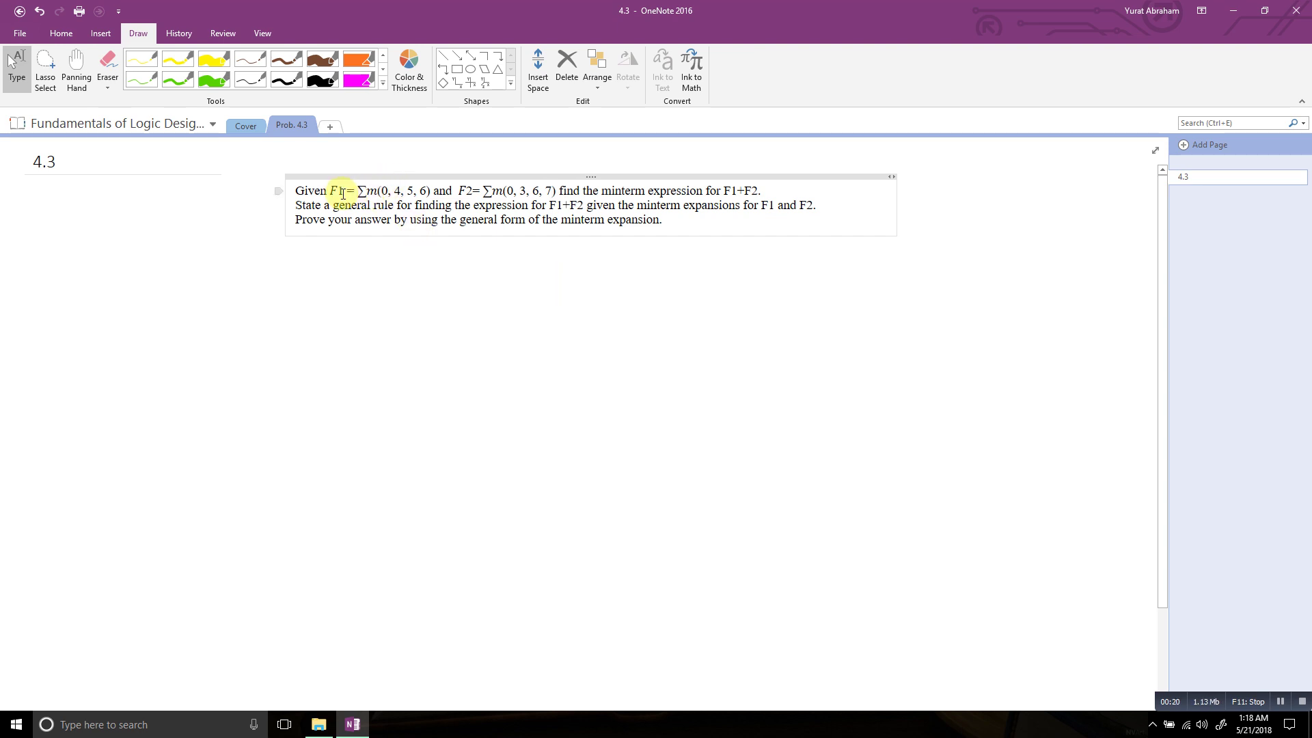
# - Select F1, the m in F1's and F2's ∑m expressions, and F1+F2 in the problem text
pyautogui.click(343, 194)
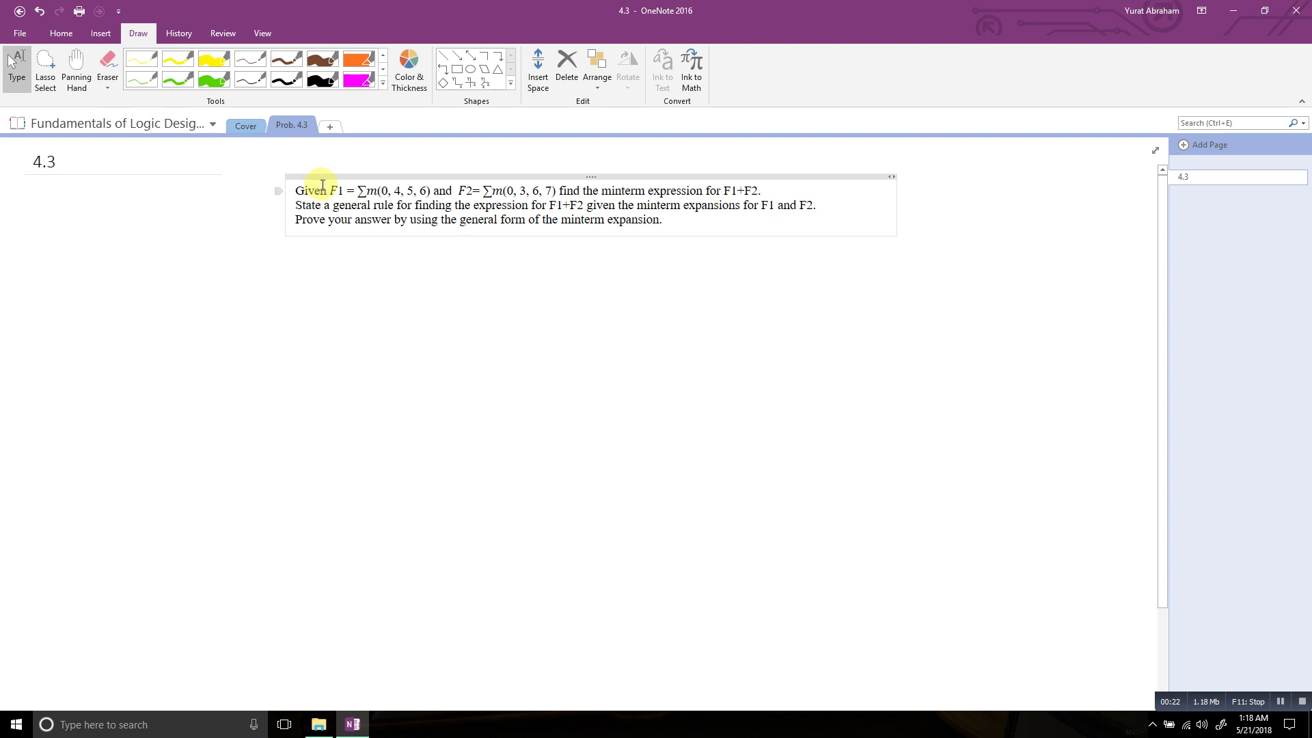
pyautogui.doubleClick(336, 190)
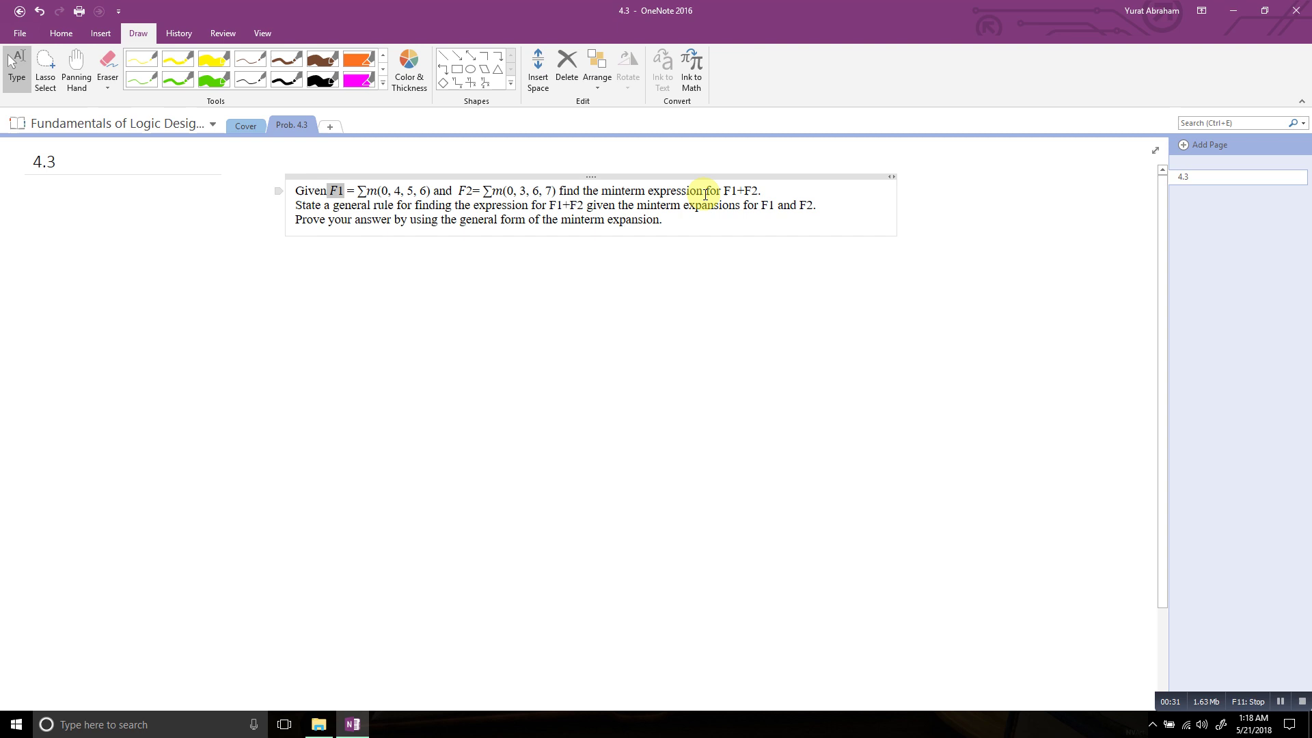
pyautogui.click(378, 190)
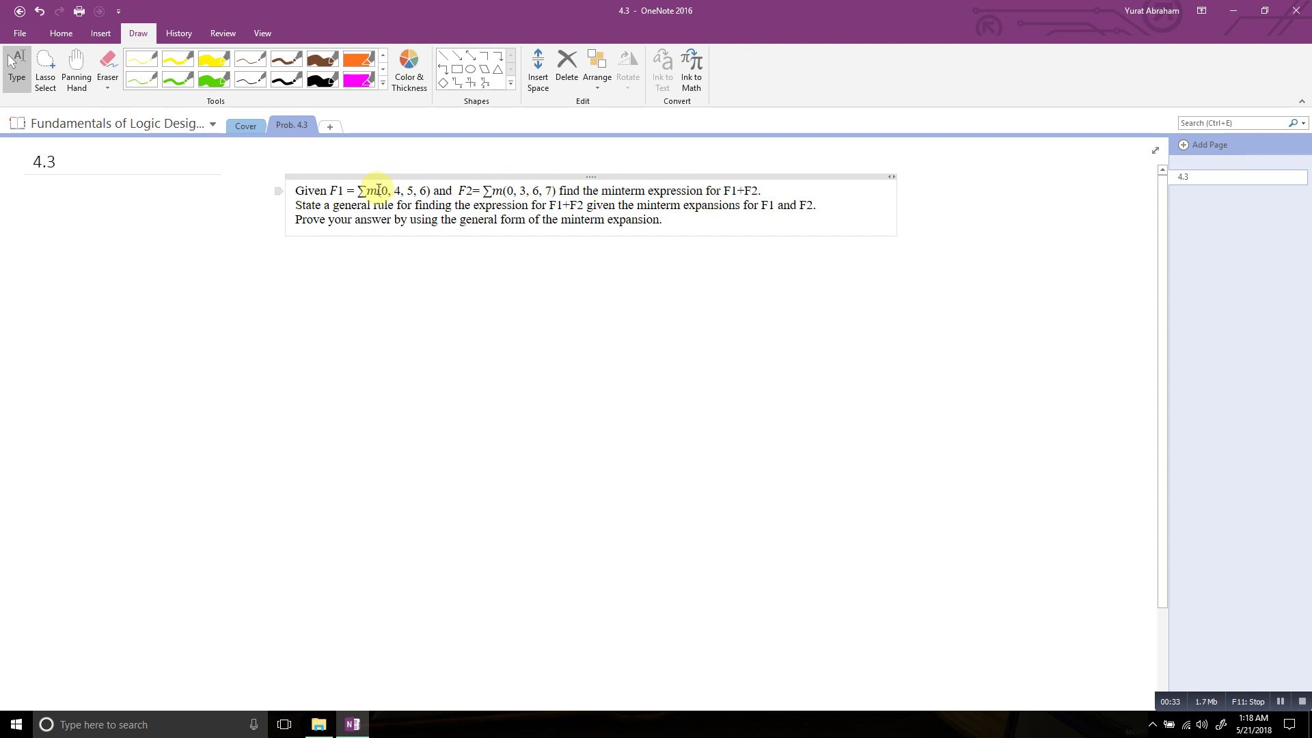
pyautogui.moveTo(378, 190); pyautogui.dragTo(367, 190)
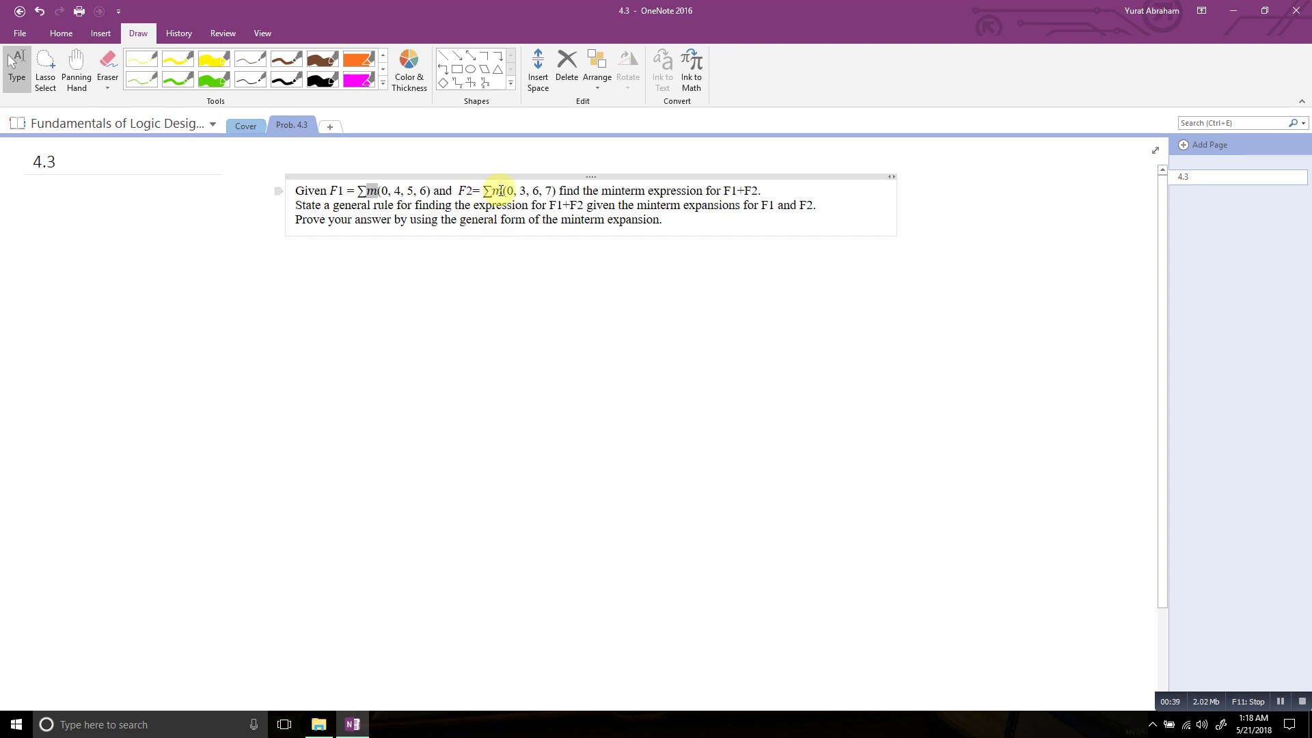
pyautogui.moveTo(501, 190); pyautogui.dragTo(492, 190)
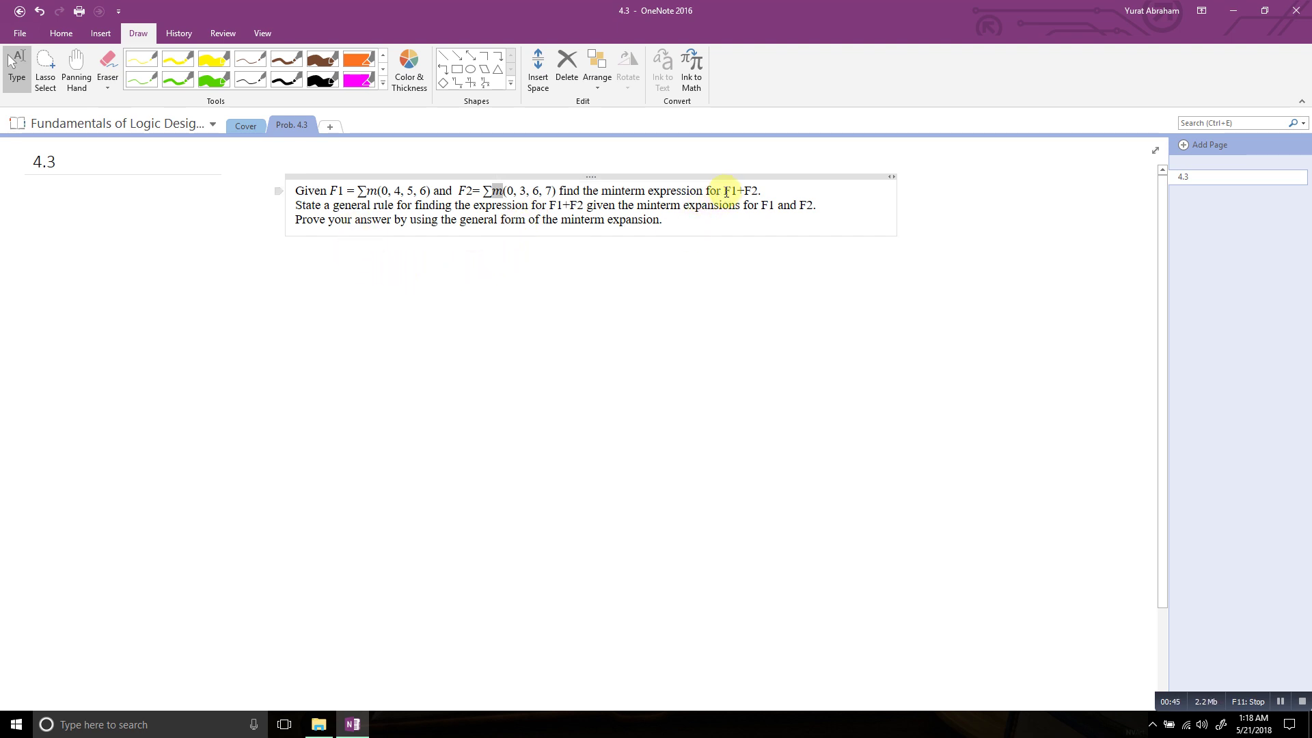
pyautogui.moveTo(716, 191); pyautogui.dragTo(763, 190)
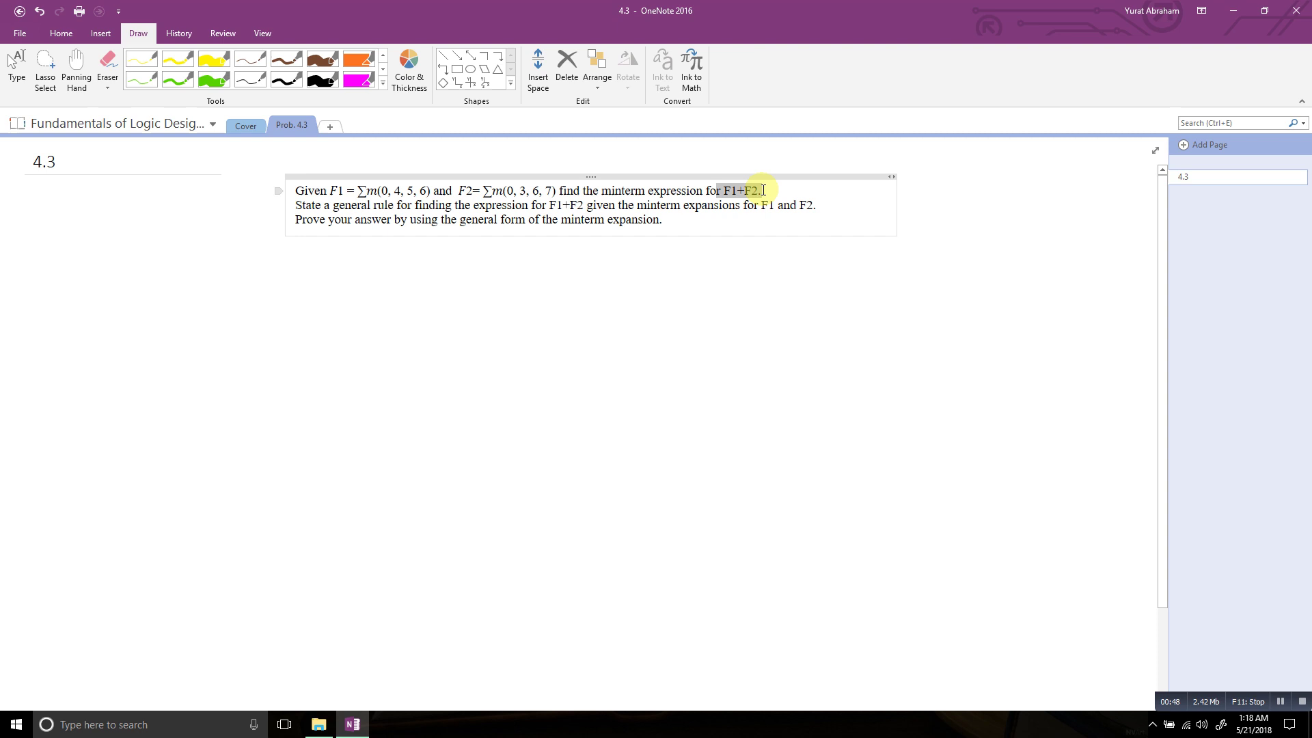
# - Handwrite 'F1 + F2 = F =' below the problem statement
pyautogui.click(297, 254)
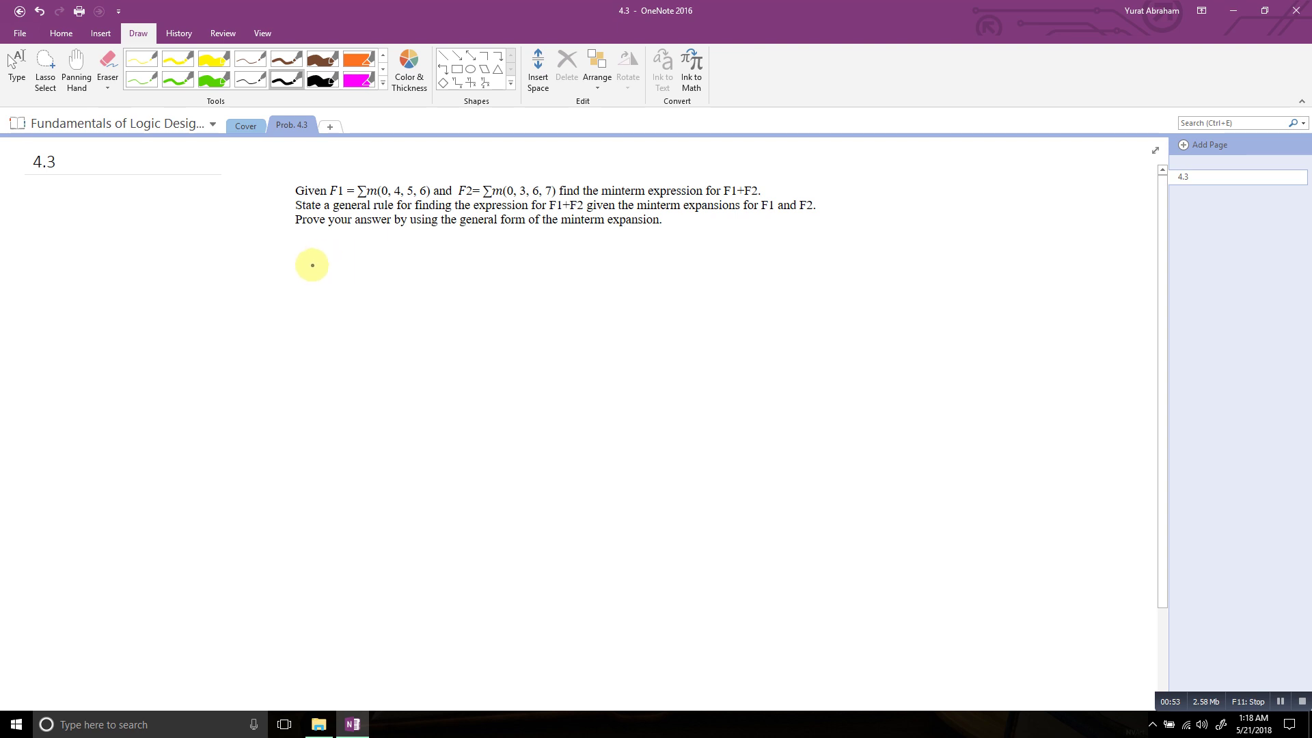
pyautogui.moveTo(296, 259)
pyautogui.mouseDown()
pyautogui.moveTo(295, 277)
pyautogui.moveTo(304, 257)
pyautogui.moveTo(313, 277)
pyautogui.moveTo(338, 265)
pyautogui.moveTo(342, 276)
pyautogui.mouseUp()
pyautogui.moveTo(341, 261)
pyautogui.mouseDown()
pyautogui.moveTo(368, 280)
pyautogui.moveTo(387, 262)
pyautogui.mouseUp()
pyautogui.moveTo(377, 270); pyautogui.dragTo(402, 273)
pyautogui.moveTo(402, 253); pyautogui.dragTo(434, 262)
pyautogui.moveTo(425, 270); pyautogui.dragTo(435, 269)
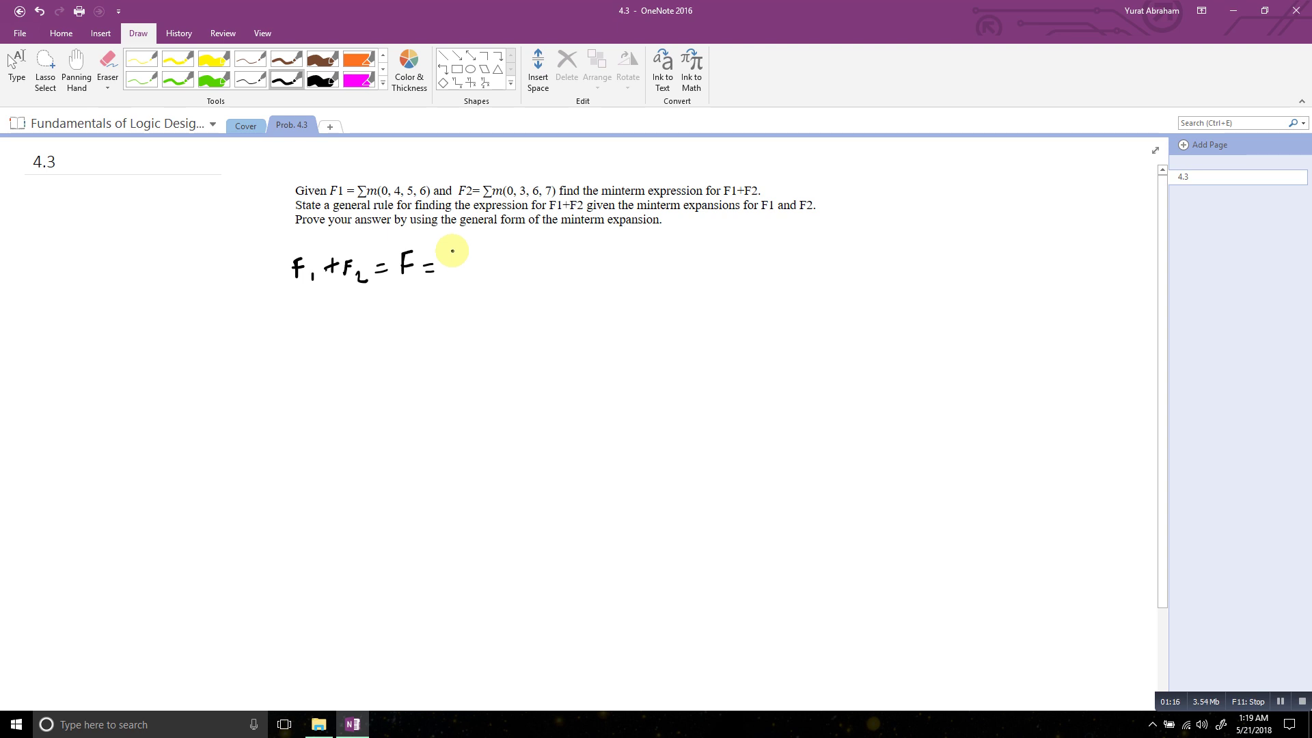
# - Handwrite Σ aᵢmᵢ after 'F ='
pyautogui.click(453, 251)
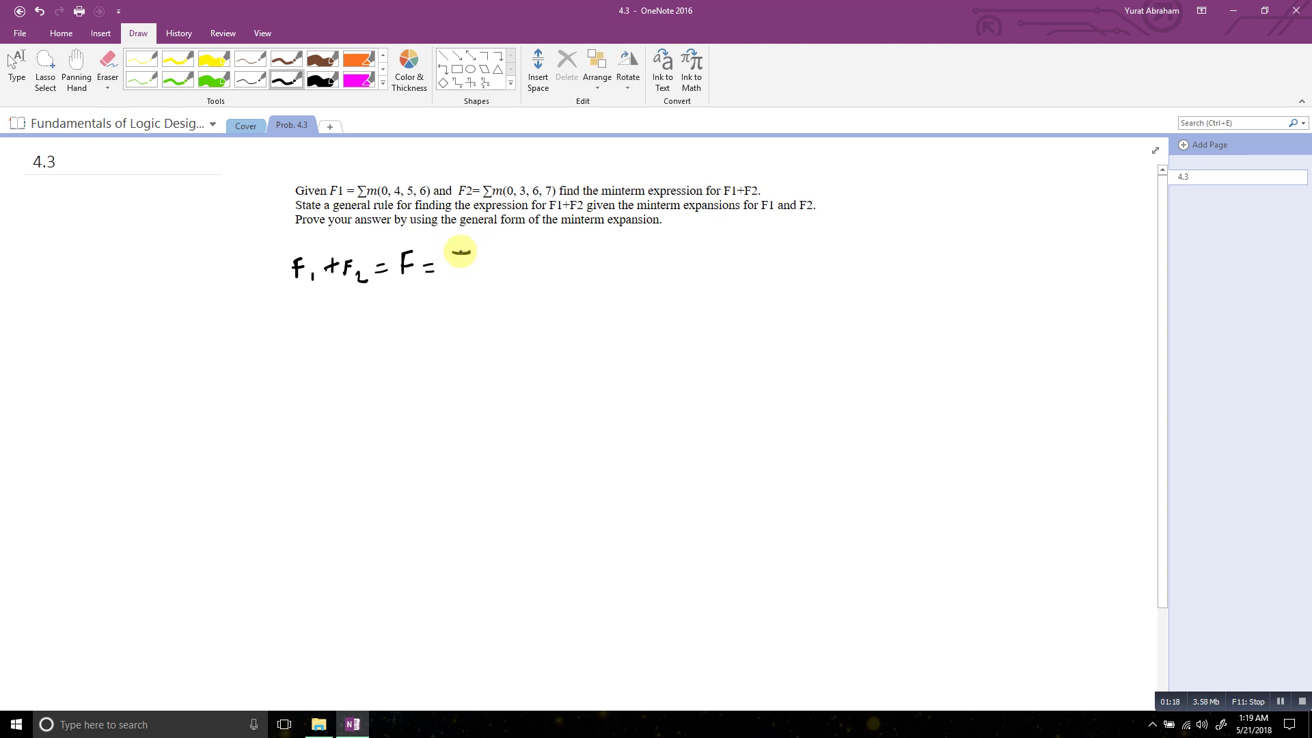
pyautogui.moveTo(454, 257); pyautogui.dragTo(472, 272)
pyautogui.click(471, 266)
pyautogui.moveTo(480, 262)
pyautogui.mouseDown()
pyautogui.moveTo(486, 278)
pyautogui.moveTo(508, 269)
pyautogui.mouseUp()
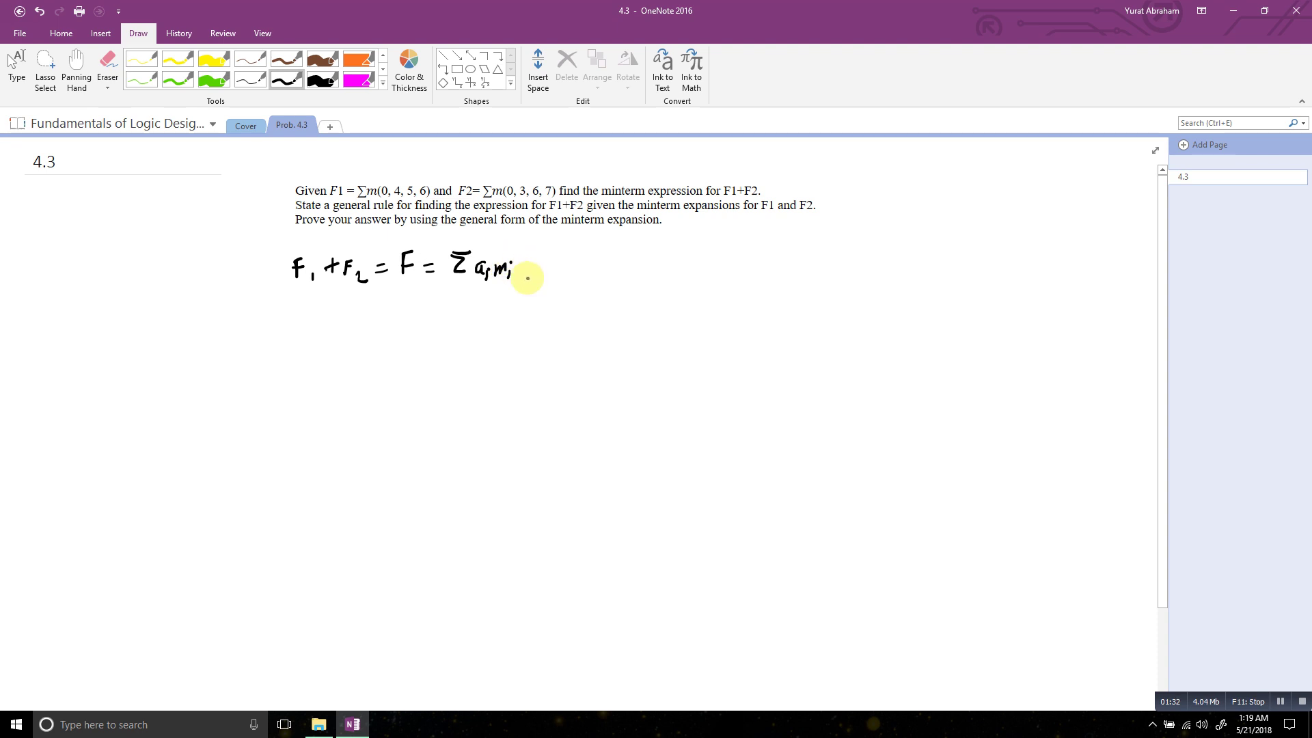
# - Dot the subscript of mᵢ and give the first Σ limits 2ⁿ−1 above and i=0 below
pyautogui.click(524, 274)
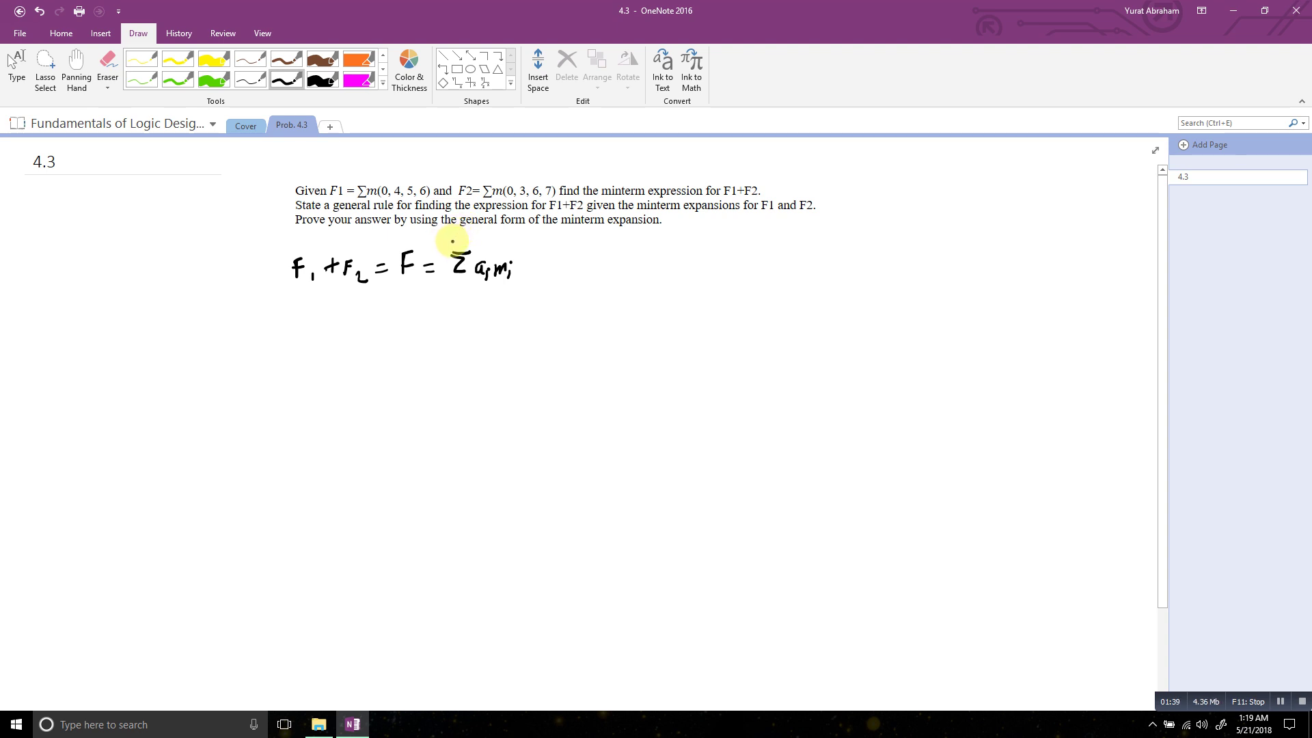
pyautogui.moveTo(452, 240); pyautogui.dragTo(484, 236)
pyautogui.moveTo(487, 233); pyautogui.dragTo(486, 241)
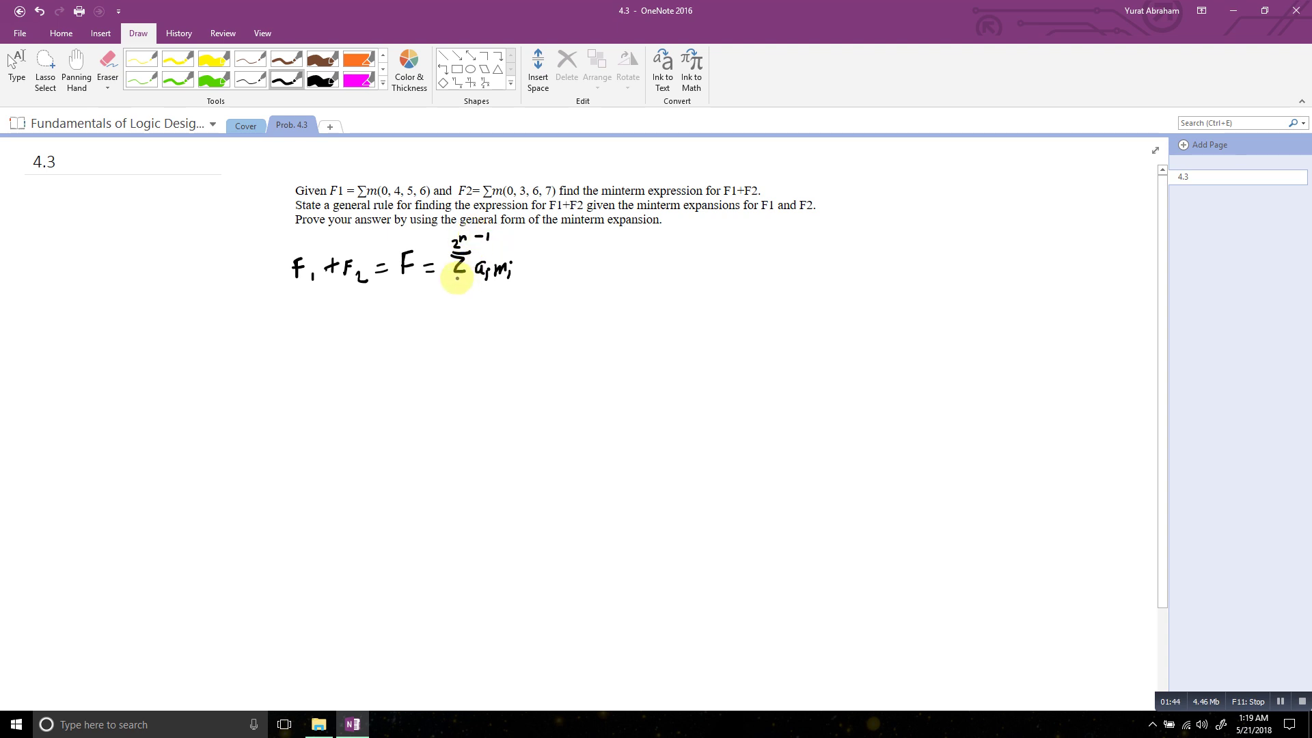
pyautogui.moveTo(451, 281); pyautogui.dragTo(463, 288)
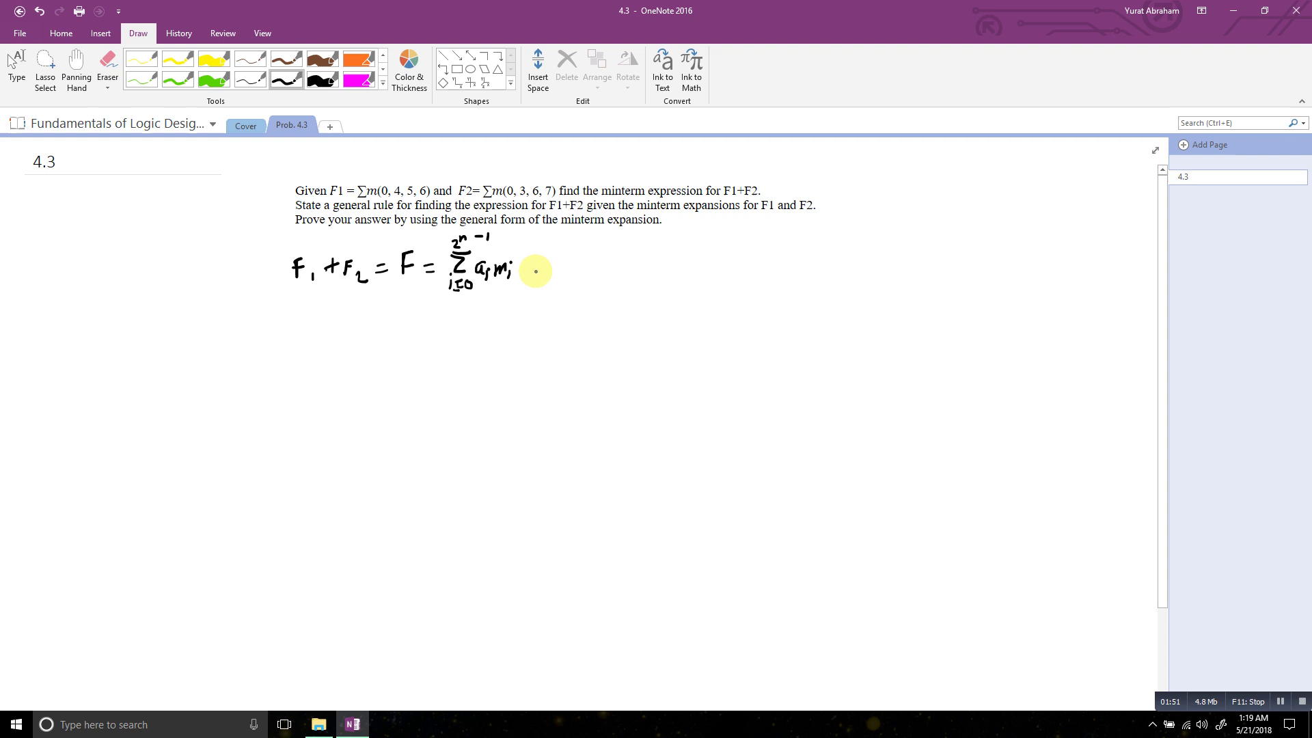
# - Append '+ Σ bⱼmⱼ' and begin the second sum's upper limit
pyautogui.moveTo(526, 269); pyautogui.dragTo(532, 275)
pyautogui.moveTo(569, 253)
pyautogui.mouseDown()
pyautogui.moveTo(556, 253)
pyautogui.moveTo(569, 275)
pyautogui.moveTo(624, 267)
pyautogui.moveTo(623, 282)
pyautogui.moveTo(558, 301)
pyautogui.moveTo(582, 293)
pyautogui.mouseUp()
pyautogui.click(634, 262)
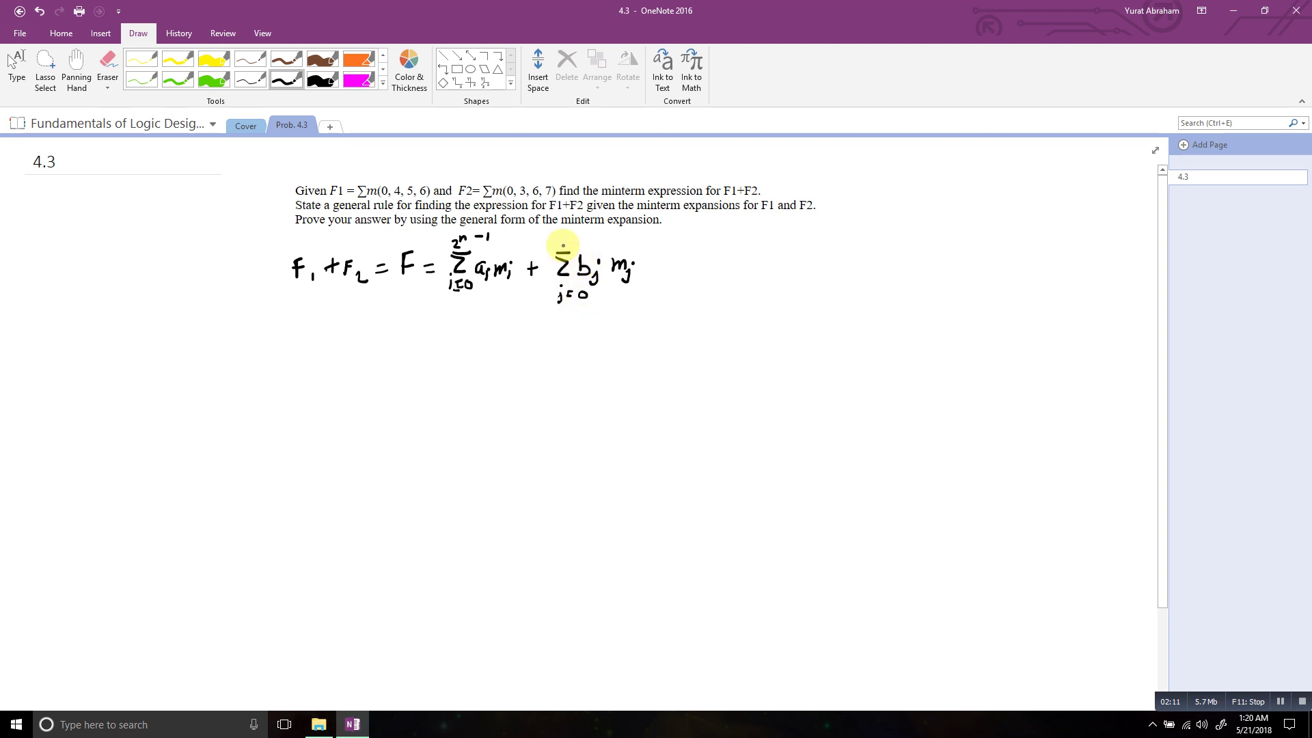
pyautogui.moveTo(554, 239); pyautogui.dragTo(581, 243)
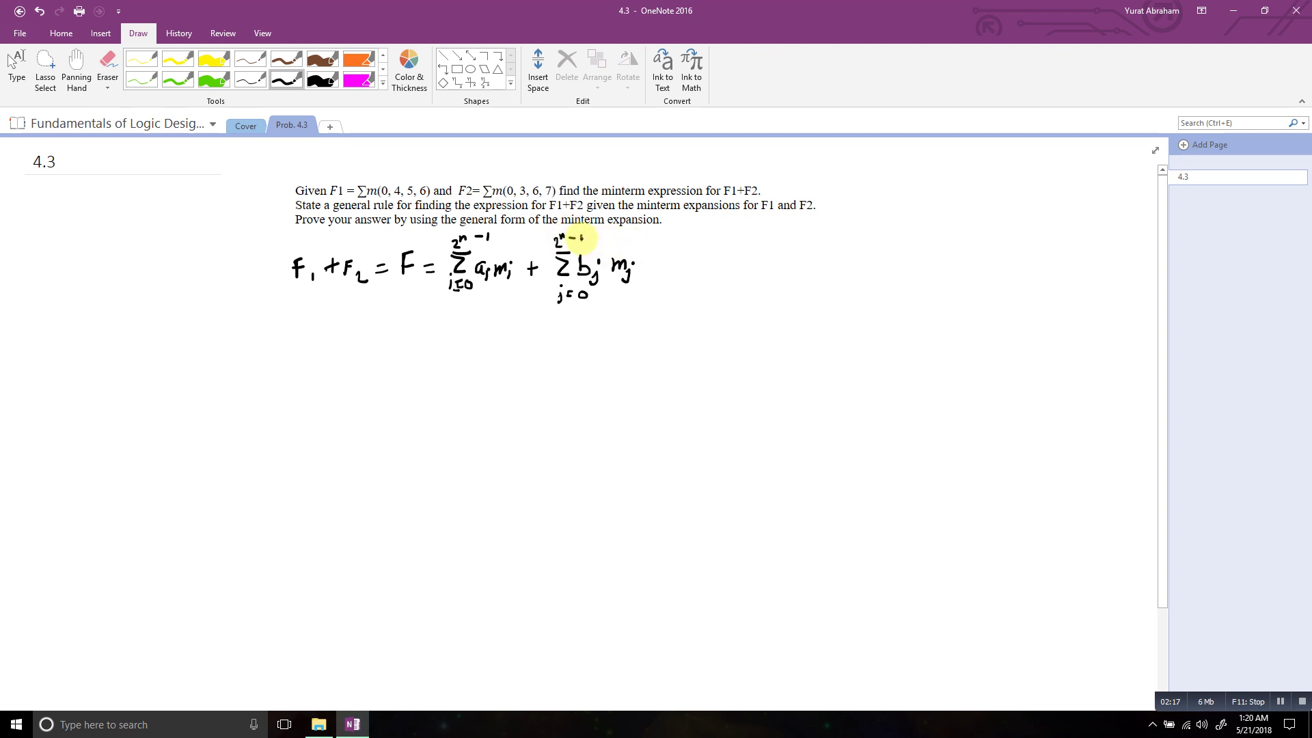
# - Erase the untidy −1 and second upper limit with the eraser
pyautogui.rightClick(580, 239)
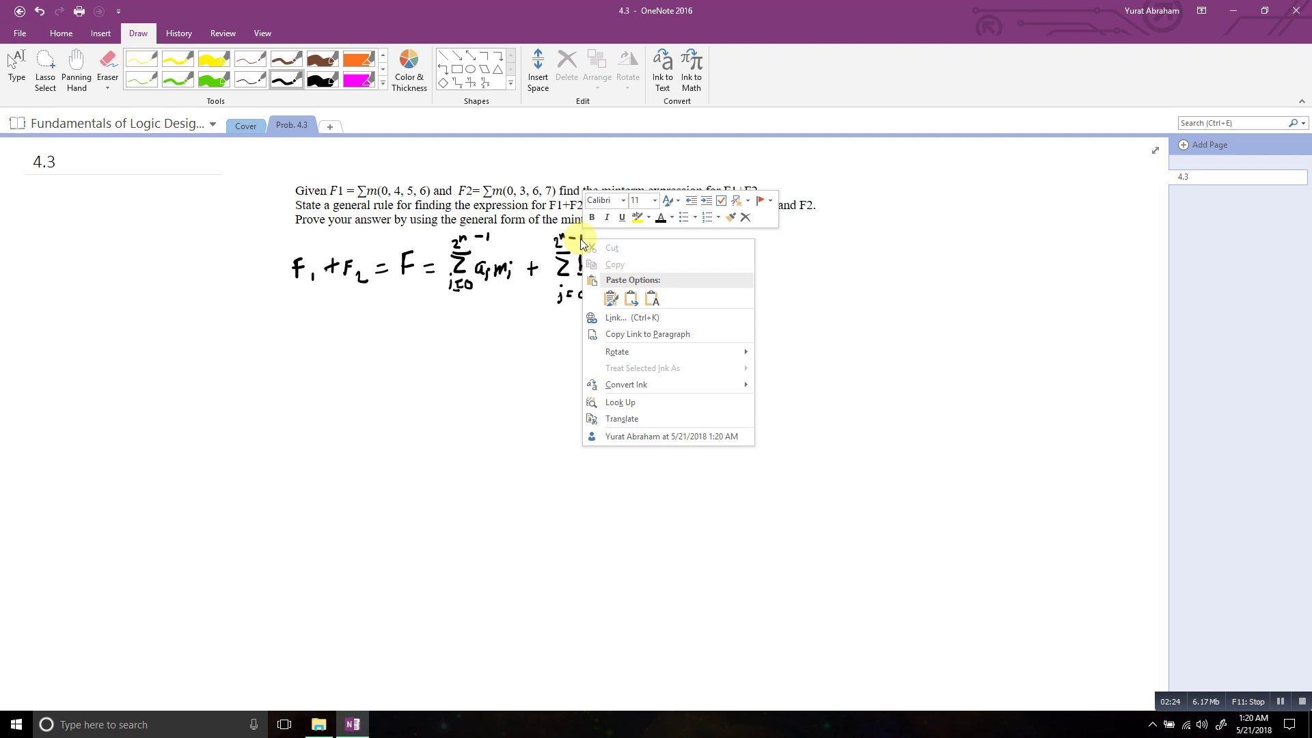
pyautogui.click(535, 293)
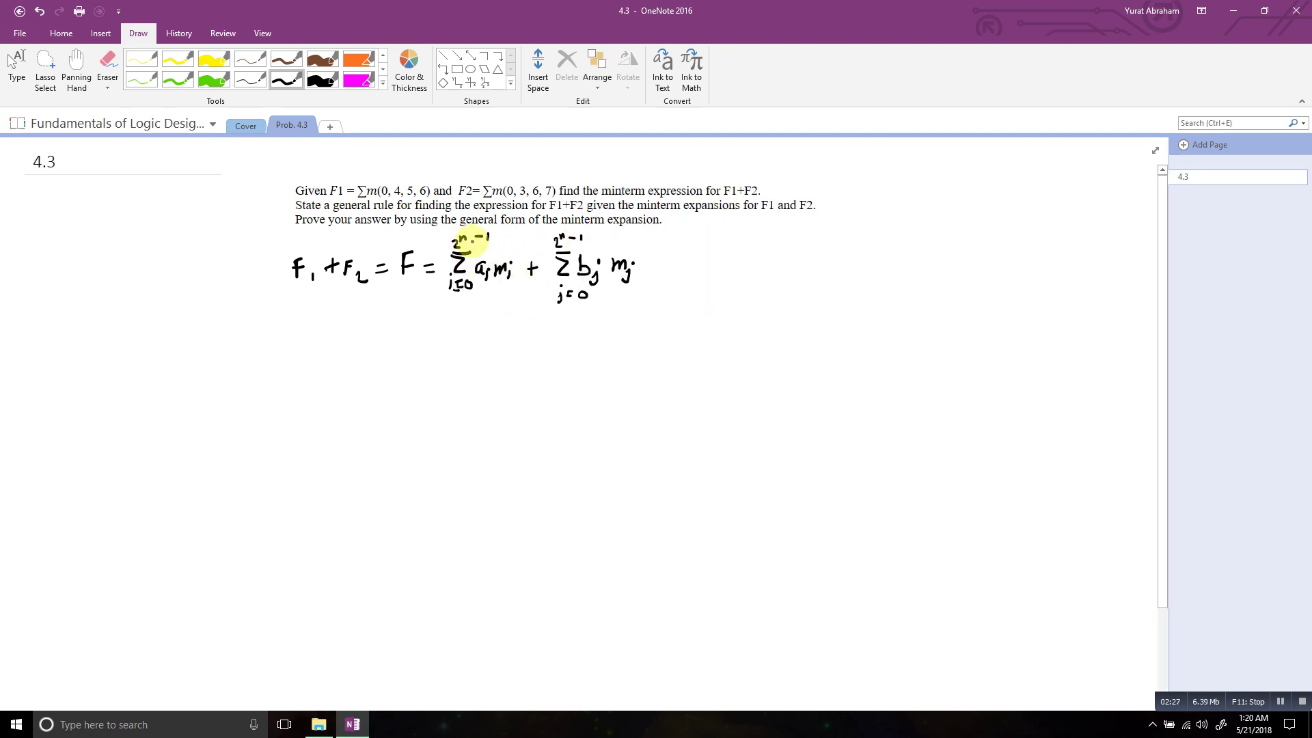
pyautogui.click(102, 62)
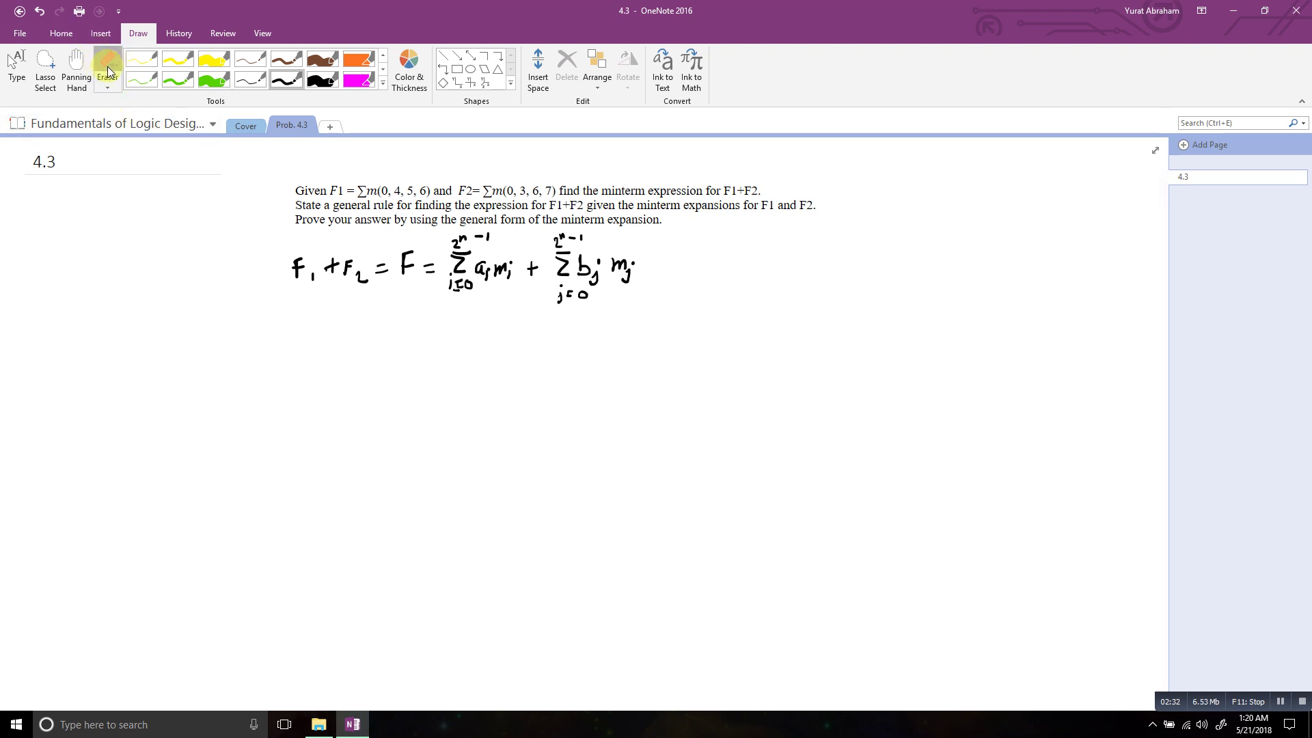
pyautogui.click(488, 238)
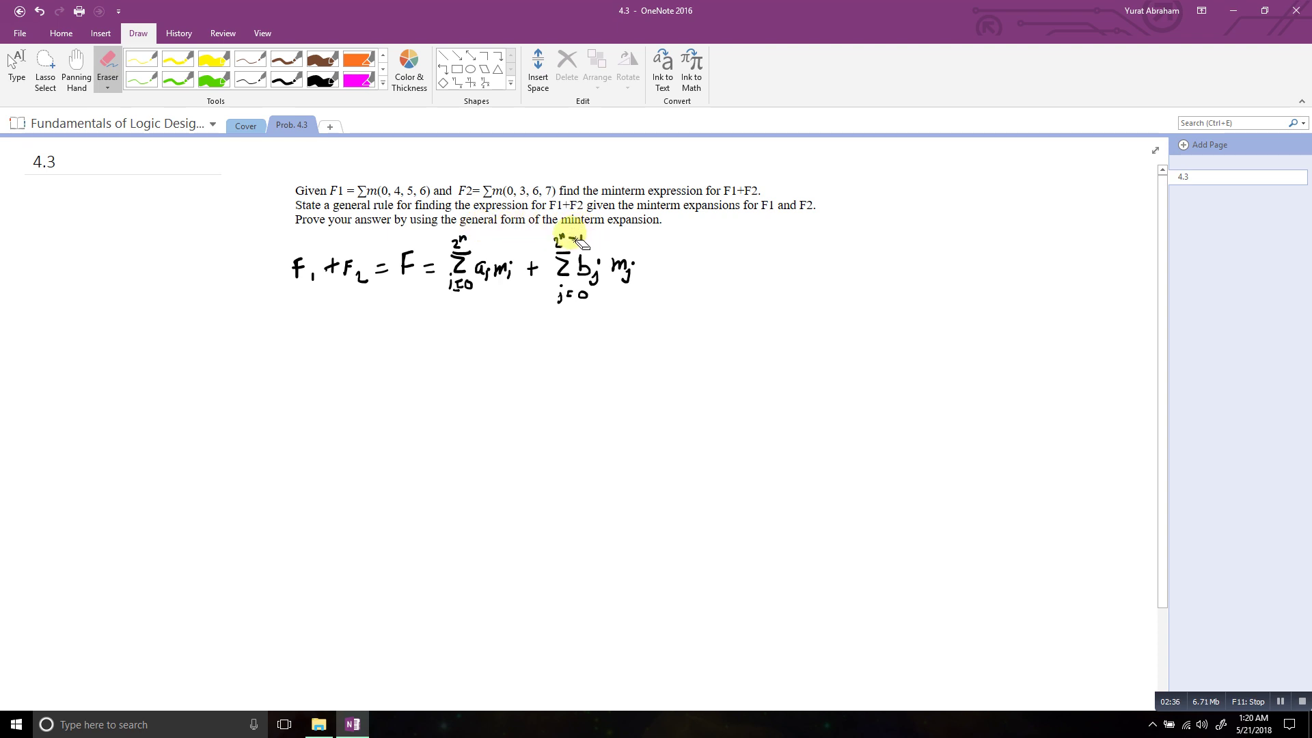
pyautogui.moveTo(585, 240); pyautogui.dragTo(563, 233)
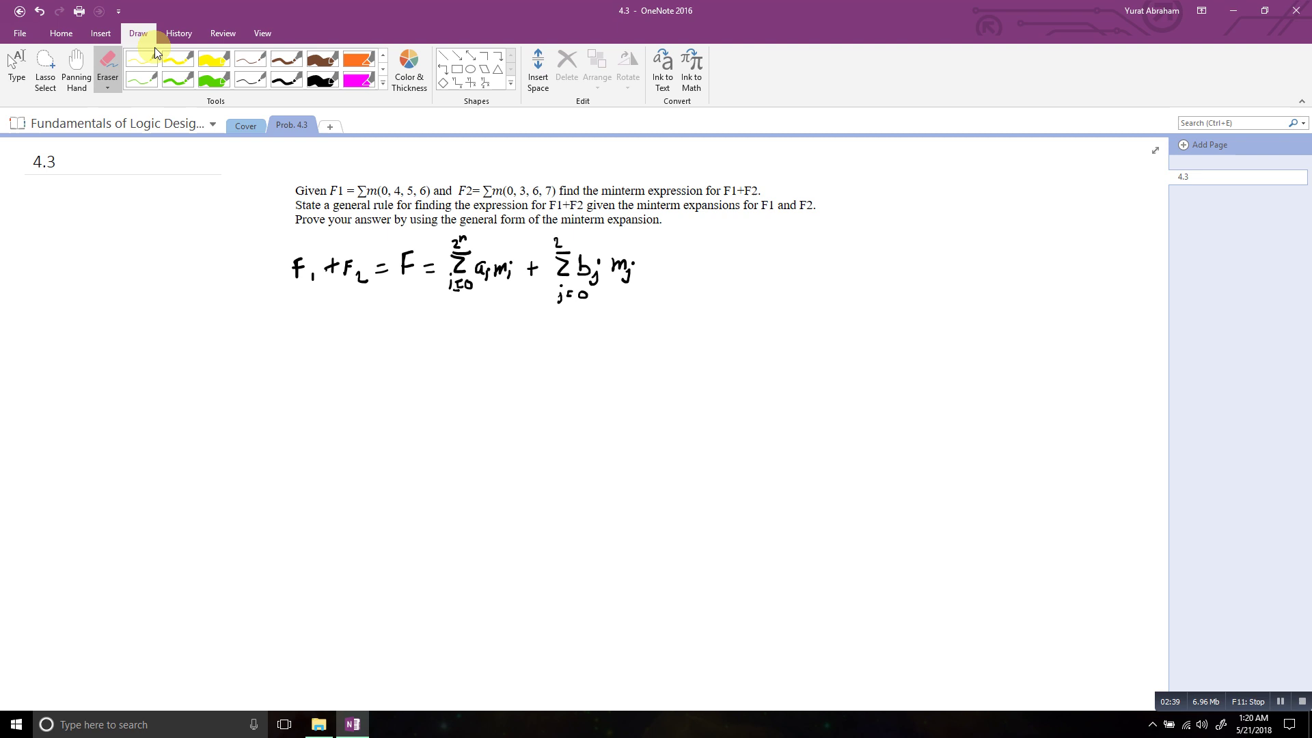
# - With the thin black pen, rewrite both upper limits as 2ⁿ−1
pyautogui.click(286, 80)
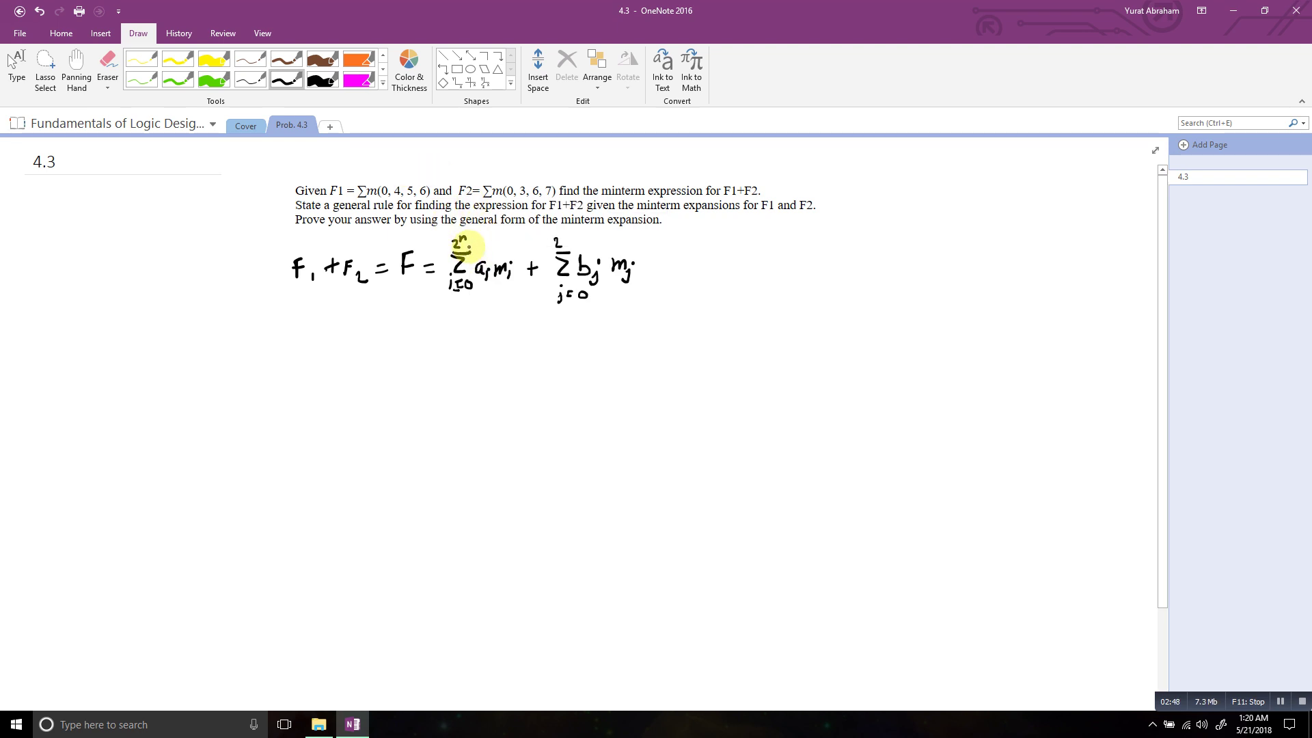
pyautogui.moveTo(467, 247); pyautogui.dragTo(481, 250)
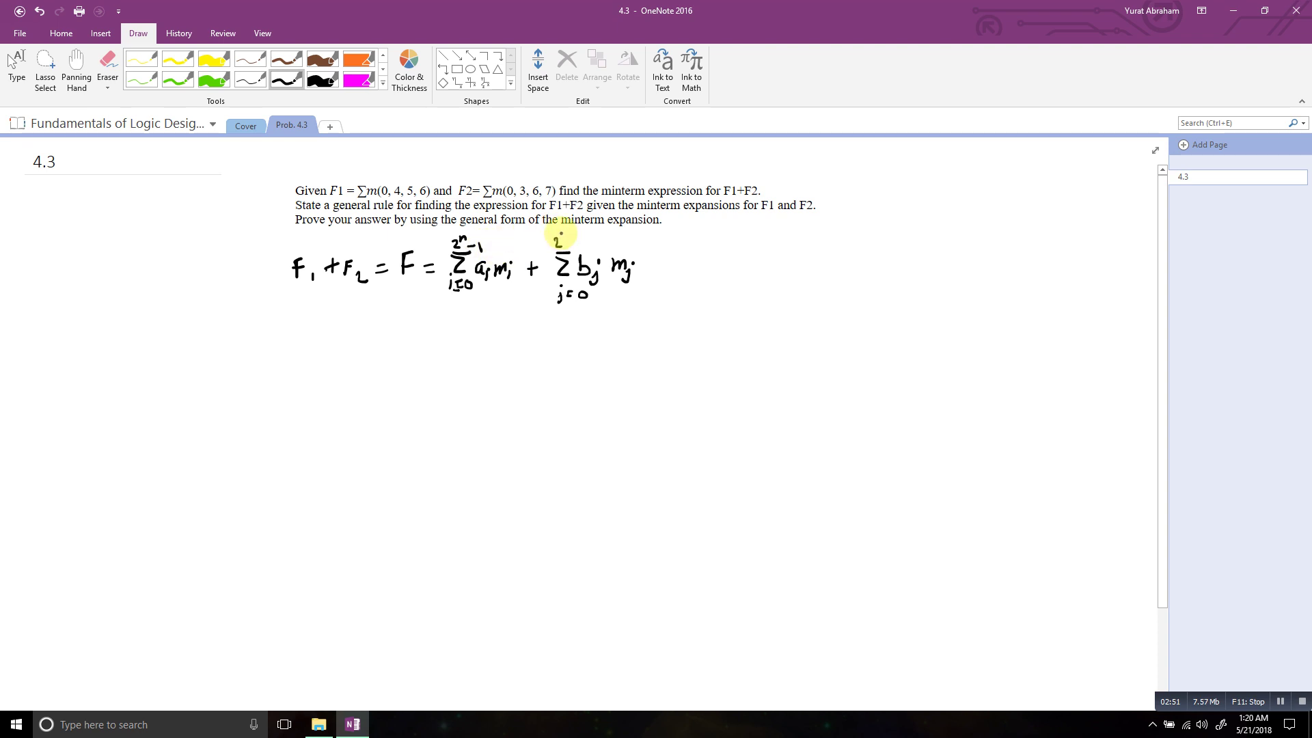
pyautogui.moveTo(561, 234); pyautogui.dragTo(579, 250)
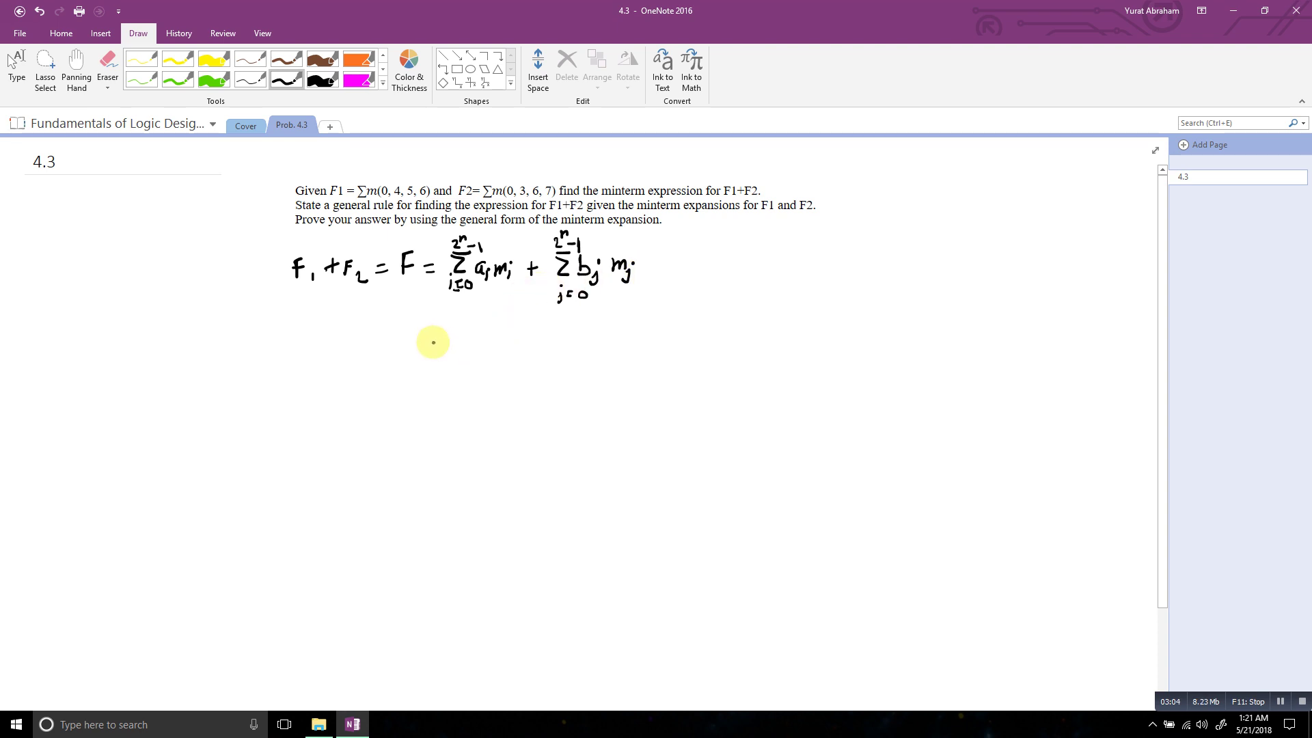
# - Handwrite '= a₀m₀ + a₁m₁ + …' on a new line
pyautogui.moveTo(429, 338); pyautogui.dragTo(439, 337)
pyautogui.moveTo(429, 346); pyautogui.dragTo(439, 345)
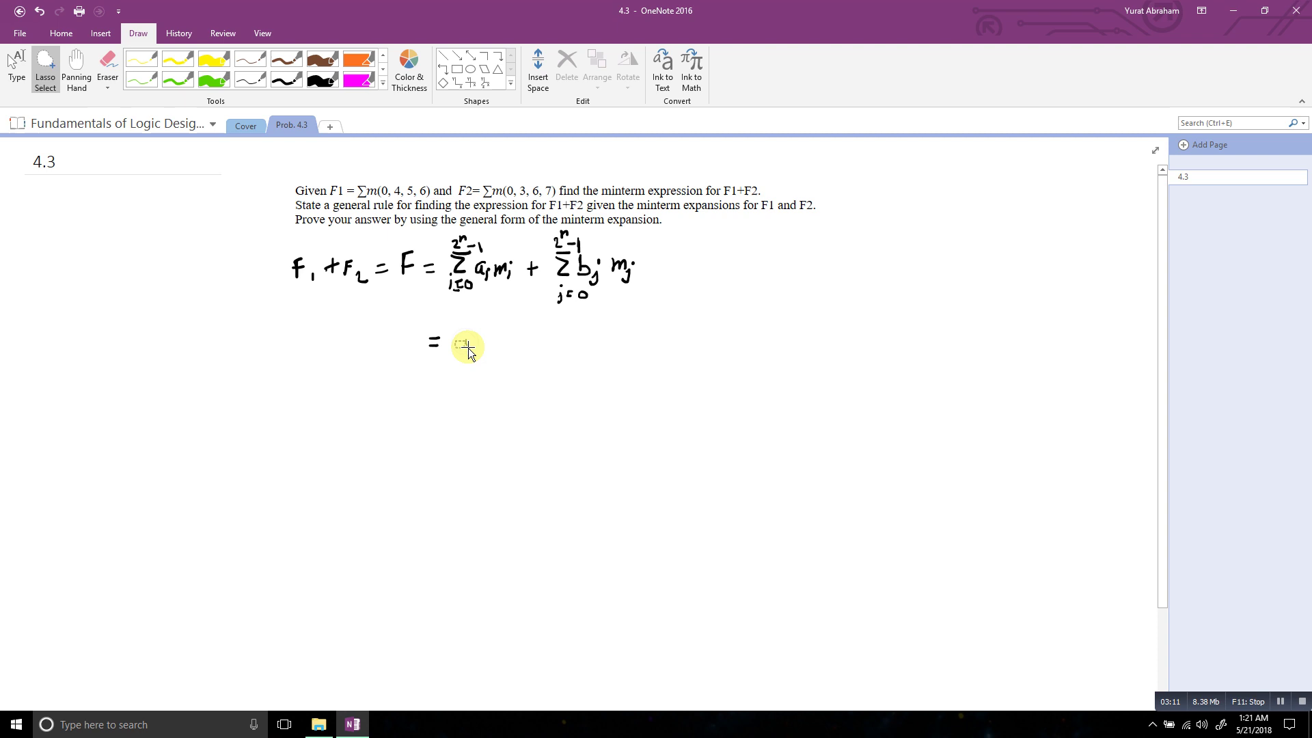
pyautogui.moveTo(468, 333)
pyautogui.mouseDown()
pyautogui.moveTo(475, 352)
pyautogui.moveTo(513, 343)
pyautogui.mouseUp()
pyautogui.click(476, 342)
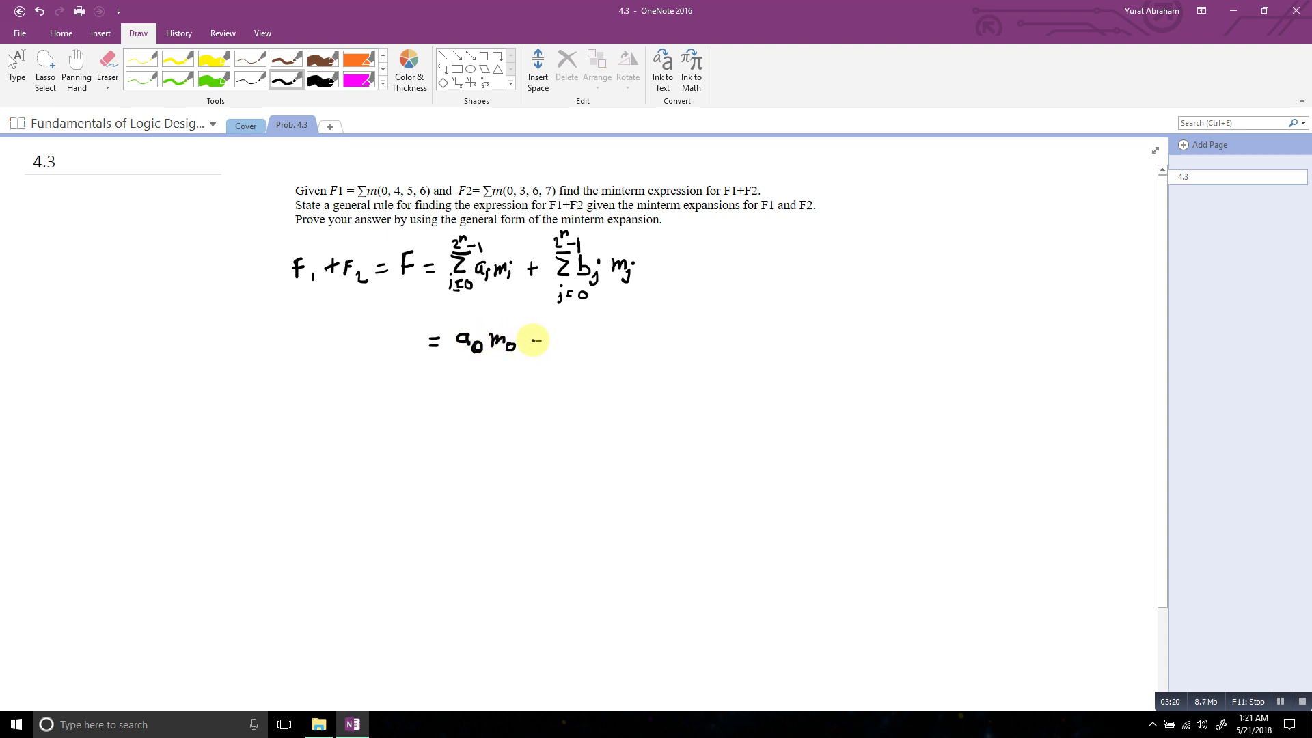
pyautogui.moveTo(536, 330)
pyautogui.mouseDown()
pyautogui.moveTo(535, 350)
pyautogui.moveTo(593, 347)
pyautogui.mouseUp()
pyautogui.click(601, 342)
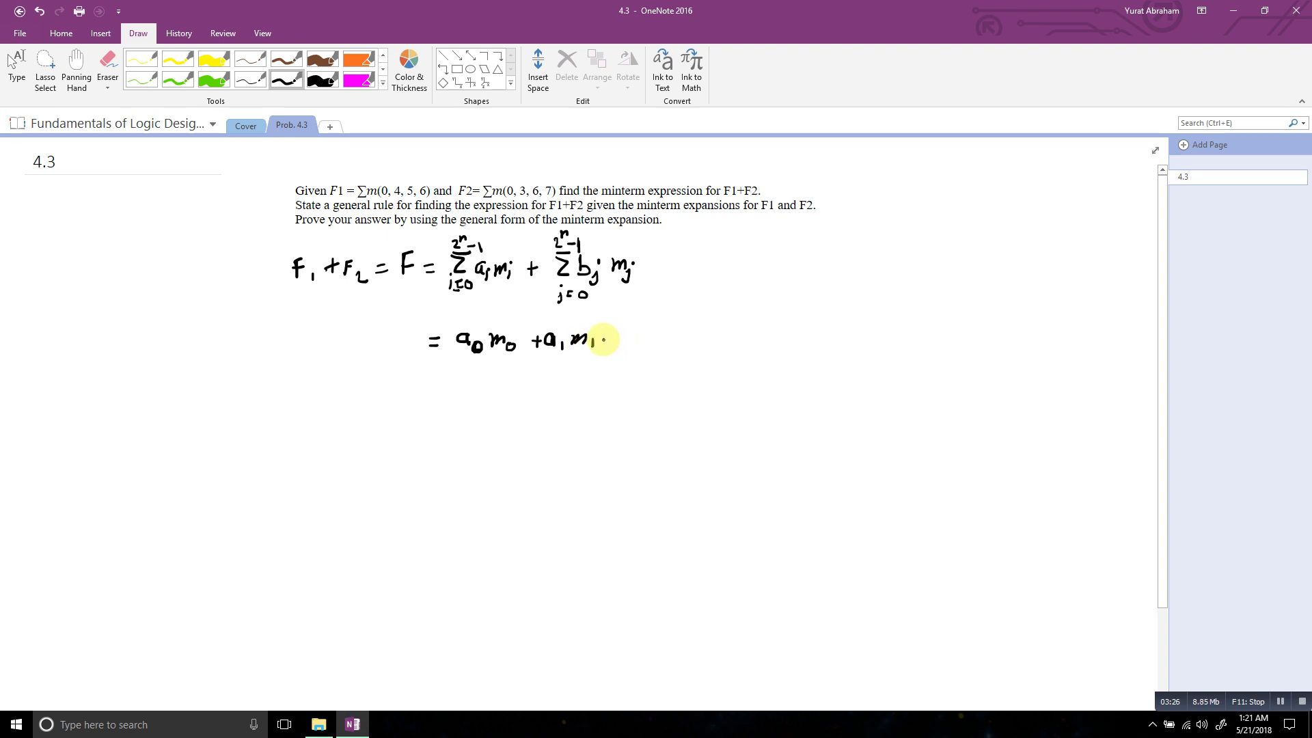
pyautogui.moveTo(603, 339); pyautogui.dragTo(620, 338)
pyautogui.moveTo(611, 329); pyautogui.dragTo(610, 345)
pyautogui.click(628, 342)
pyautogui.click(644, 341)
pyautogui.click(660, 340)
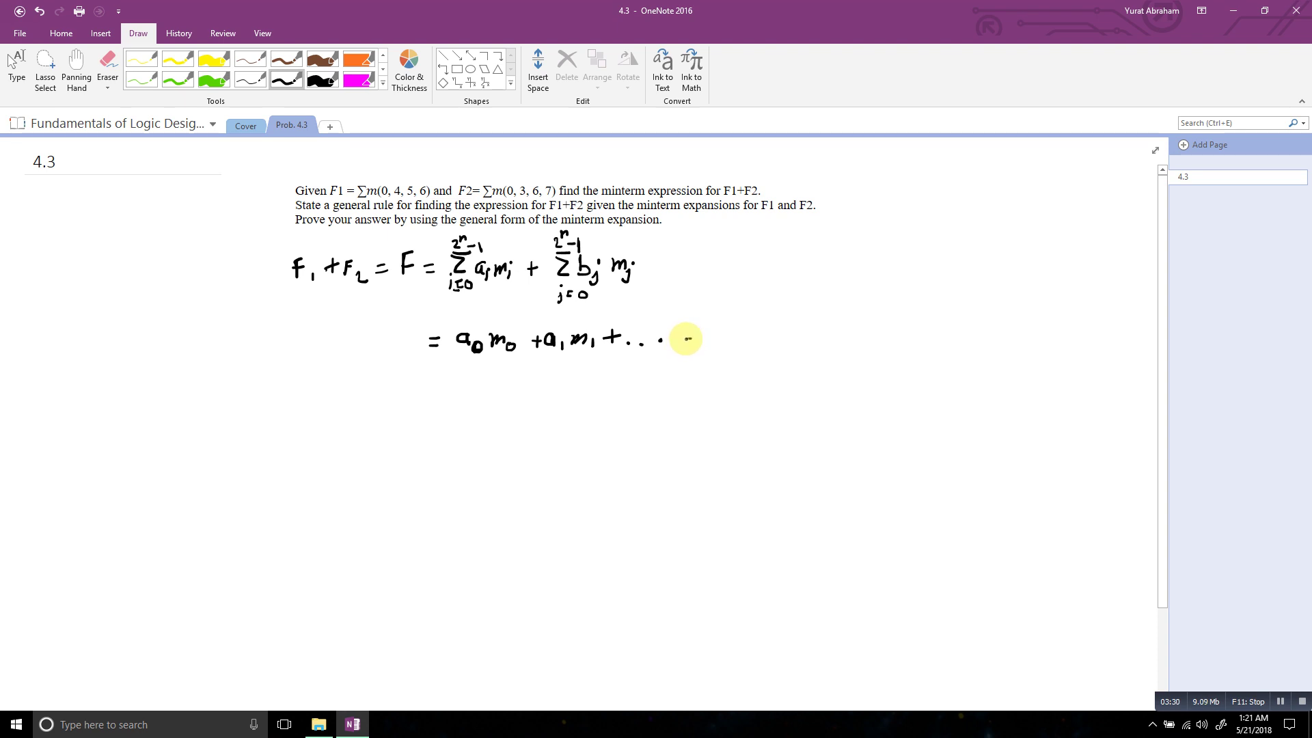
# - Continue the line with '+ b₀m₀ + b₁m₁ …'
pyautogui.moveTo(686, 337); pyautogui.dragTo(699, 337)
pyautogui.moveTo(692, 330)
pyautogui.mouseDown()
pyautogui.moveTo(692, 345)
pyautogui.moveTo(846, 335)
pyautogui.mouseUp()
pyautogui.click(765, 334)
pyautogui.click(825, 330)
pyautogui.moveTo(849, 330); pyautogui.dragTo(887, 327)
pyautogui.click(865, 330)
pyautogui.moveTo(897, 326); pyautogui.dragTo(903, 325)
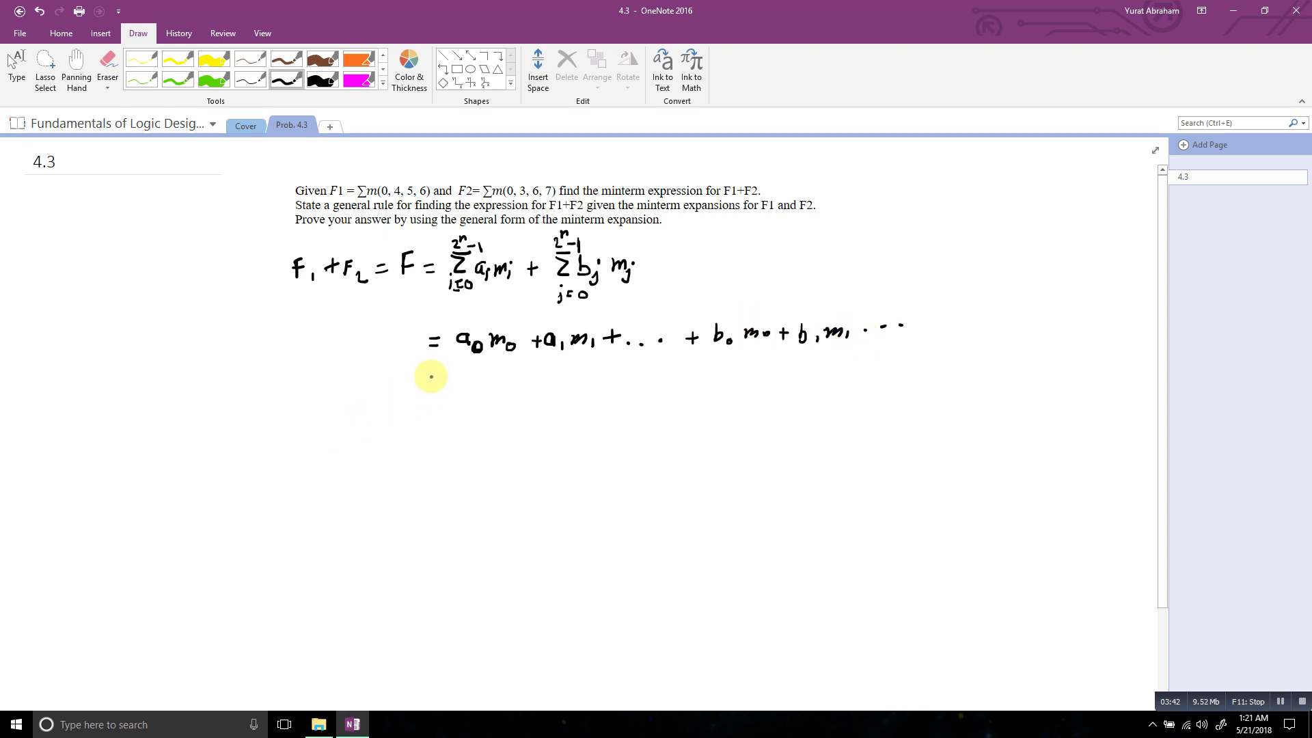
# - Start a new line with '= Σ' and limits 2ⁿ−1 above and i=0 below
pyautogui.moveTo(425, 378); pyautogui.dragTo(431, 394)
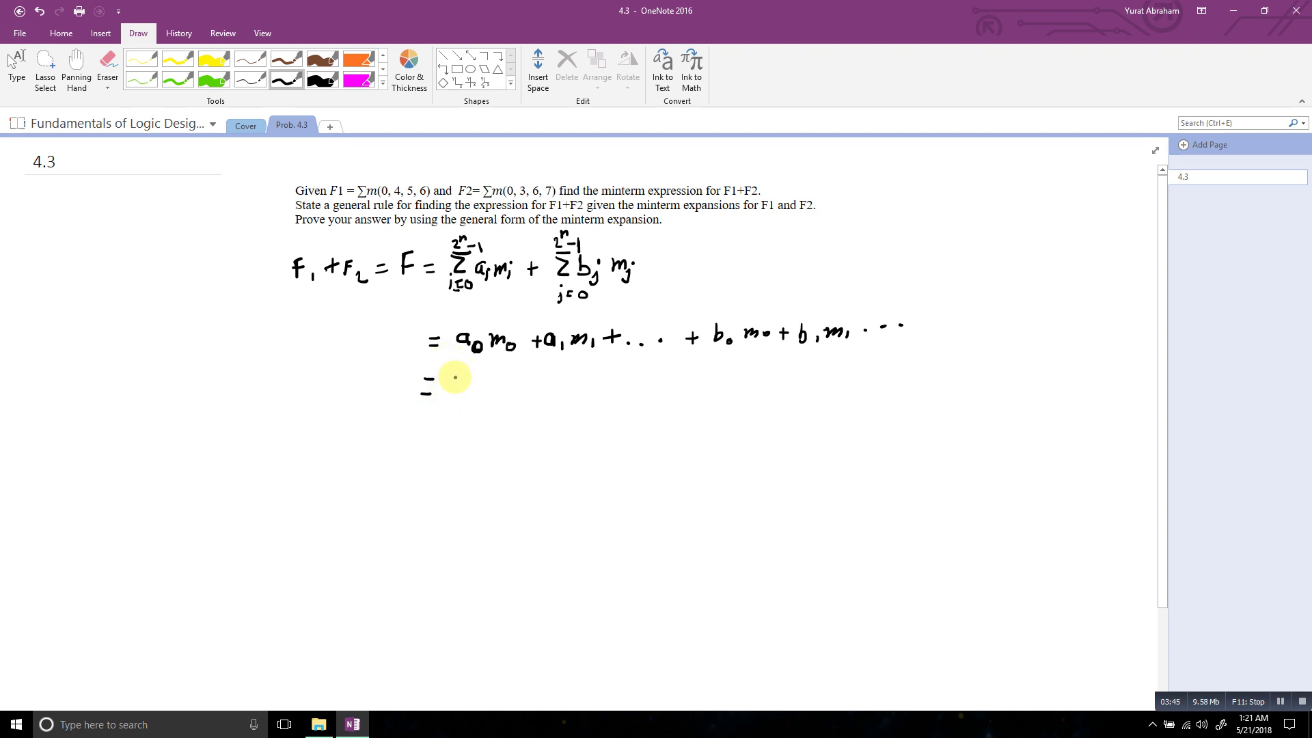
pyautogui.moveTo(473, 374)
pyautogui.mouseDown()
pyautogui.moveTo(456, 375)
pyautogui.moveTo(470, 397)
pyautogui.mouseUp()
pyautogui.moveTo(449, 366); pyautogui.dragTo(483, 372)
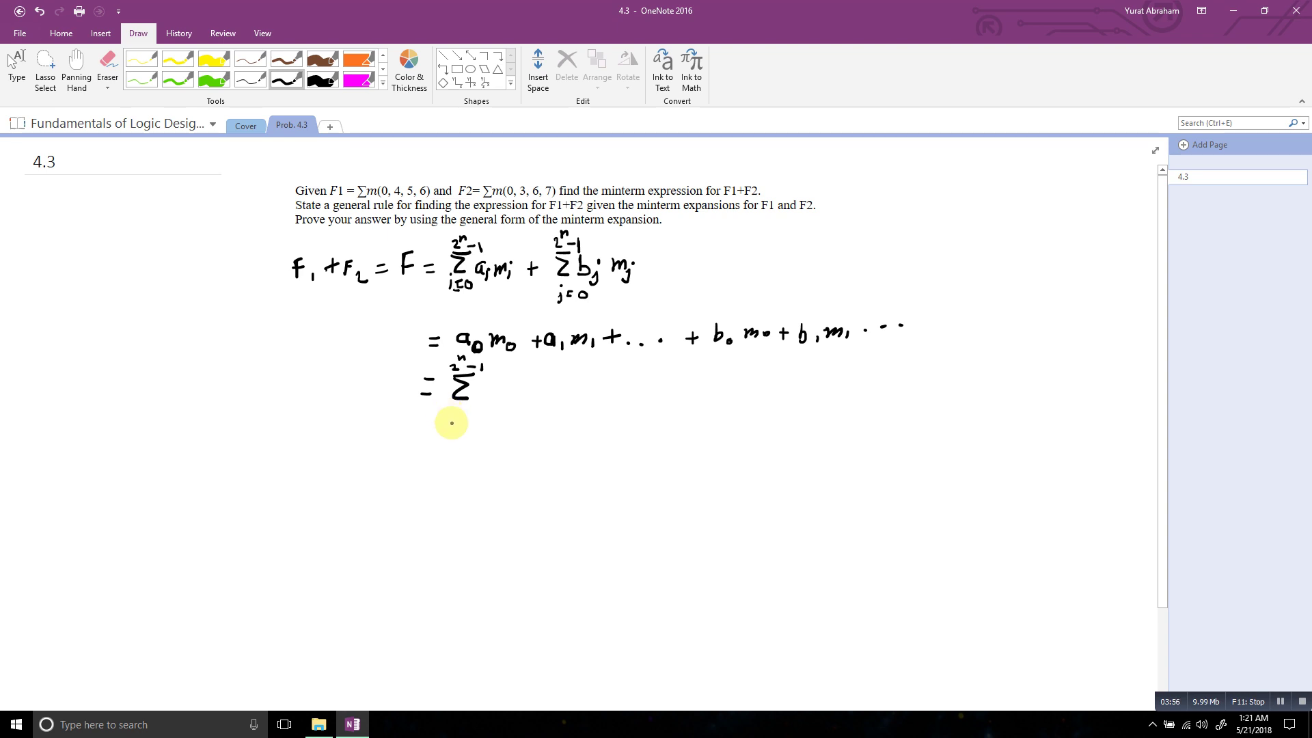
pyautogui.moveTo(454, 414); pyautogui.dragTo(476, 416)
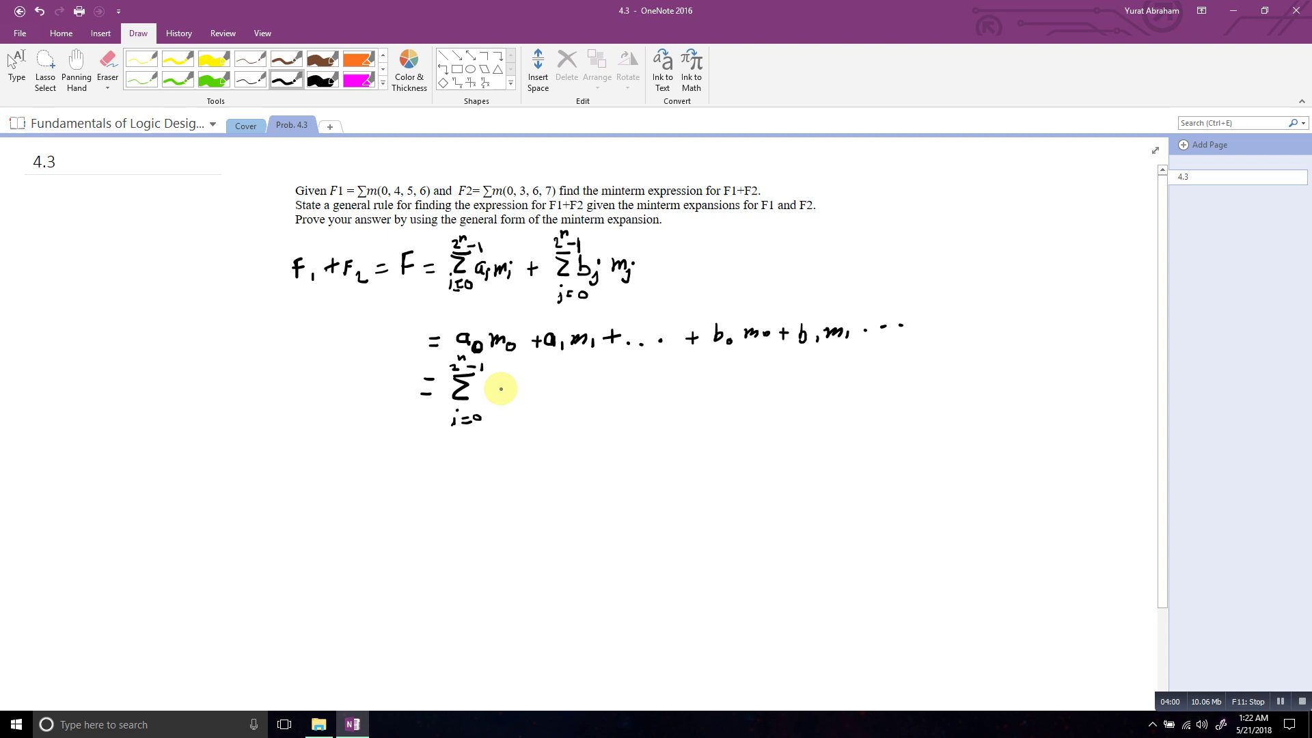
# - Write (aᵢ+bᵢ)mᵢ beside the sigma, closing a stray shortcut menu
pyautogui.rightClick(503, 391)
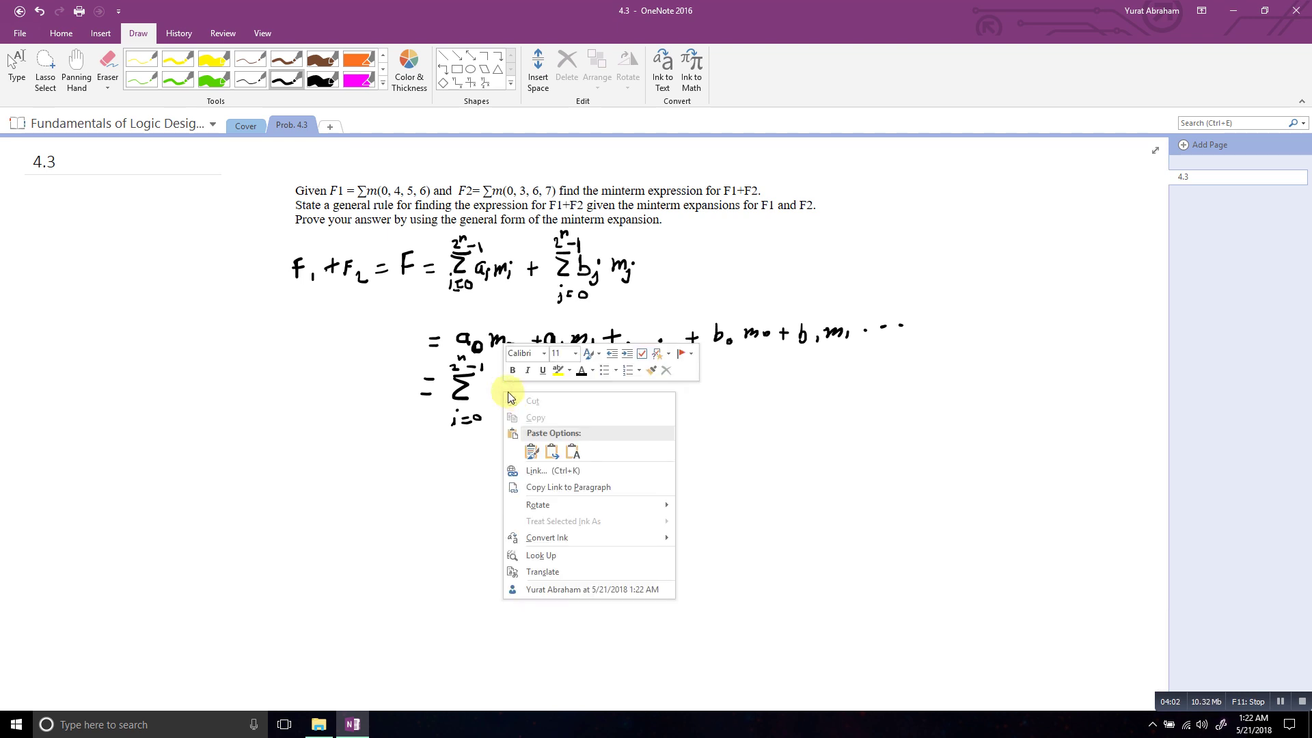
pyautogui.press('Escape')
pyautogui.moveTo(506, 393); pyautogui.dragTo(523, 393)
pyautogui.moveTo(517, 388); pyautogui.dragTo(543, 401)
pyautogui.click(542, 386)
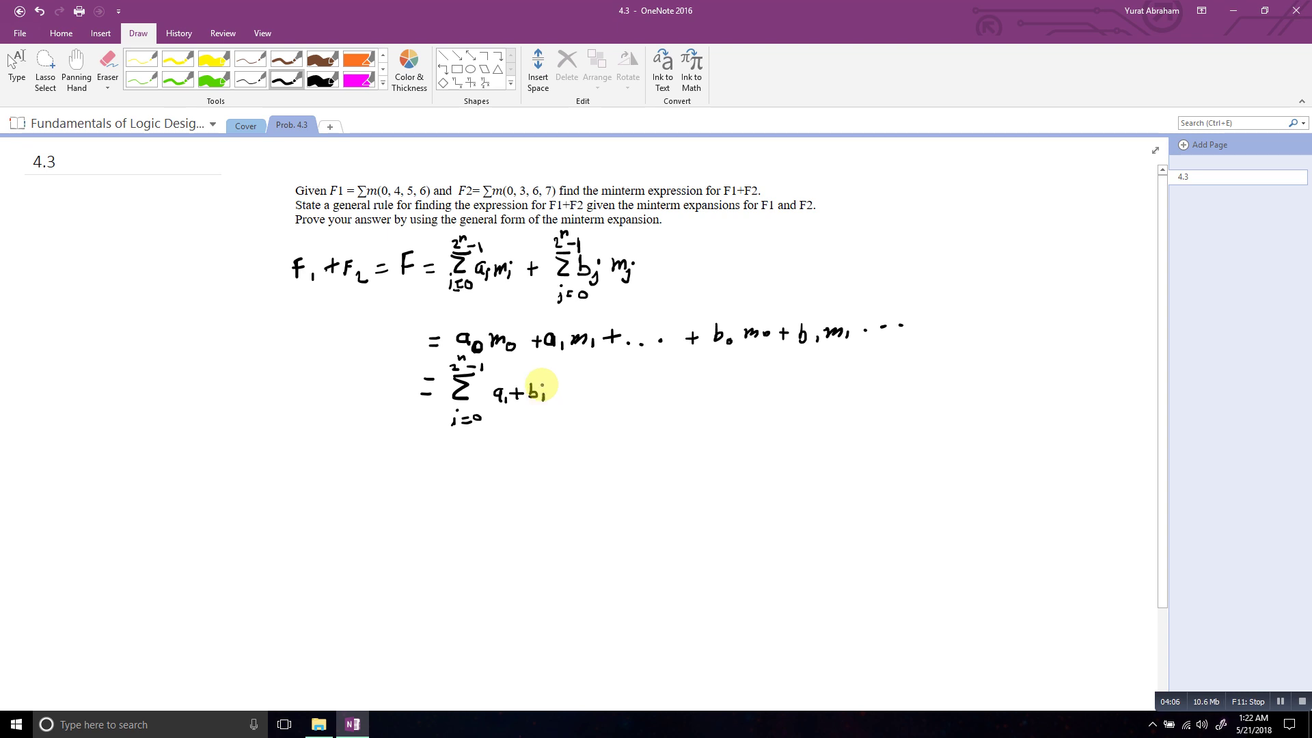
pyautogui.click(506, 390)
pyautogui.click(543, 383)
pyautogui.click(552, 384)
pyautogui.moveTo(554, 380); pyautogui.dragTo(559, 405)
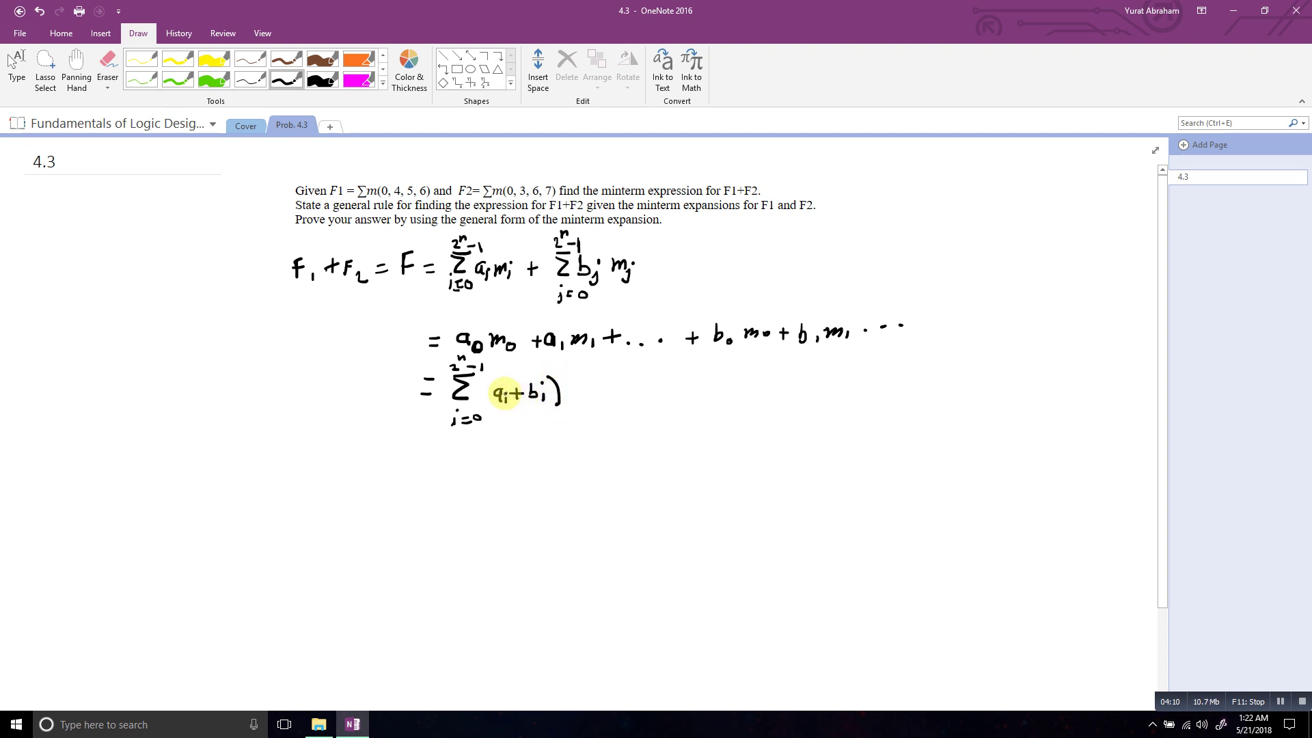
pyautogui.moveTo(490, 382)
pyautogui.mouseDown()
pyautogui.moveTo(487, 405)
pyautogui.moveTo(589, 404)
pyautogui.mouseUp()
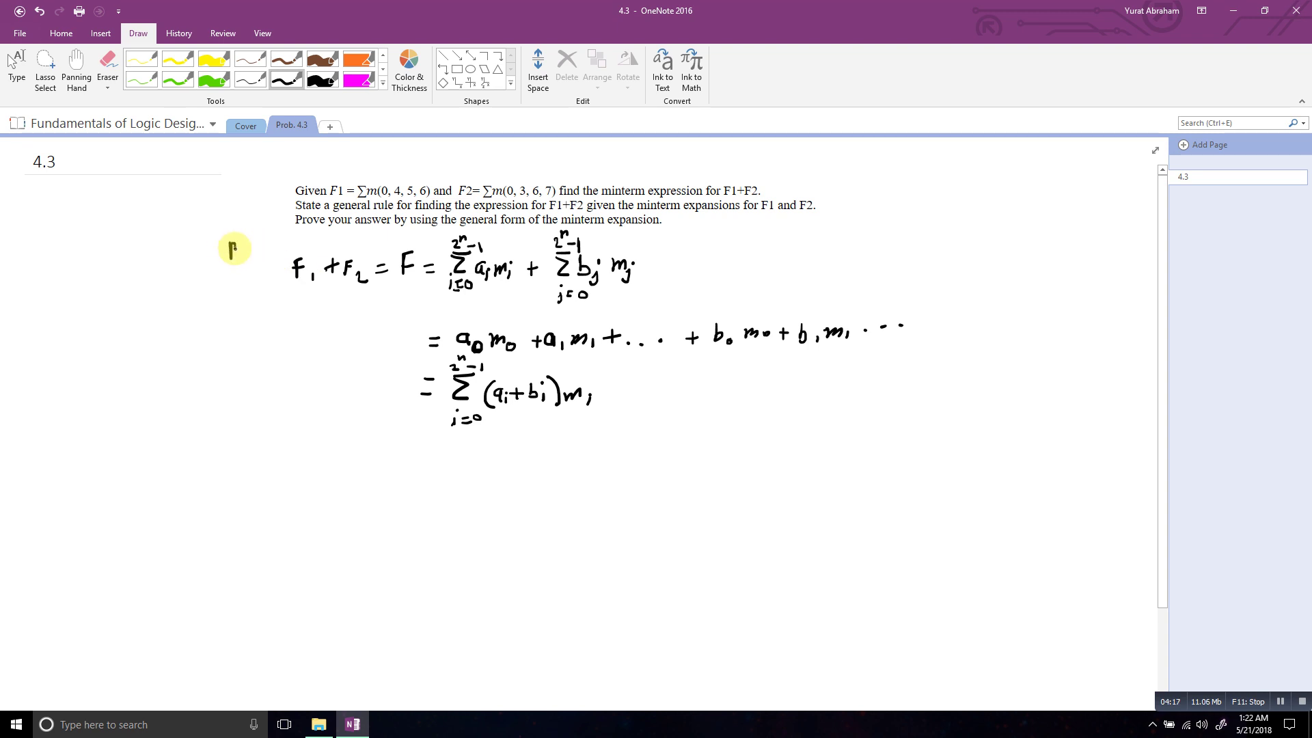
# - Handwrite 'Proof:' in the left margin beside F1+F2
pyautogui.moveTo(234, 248); pyautogui.dragTo(293, 243)
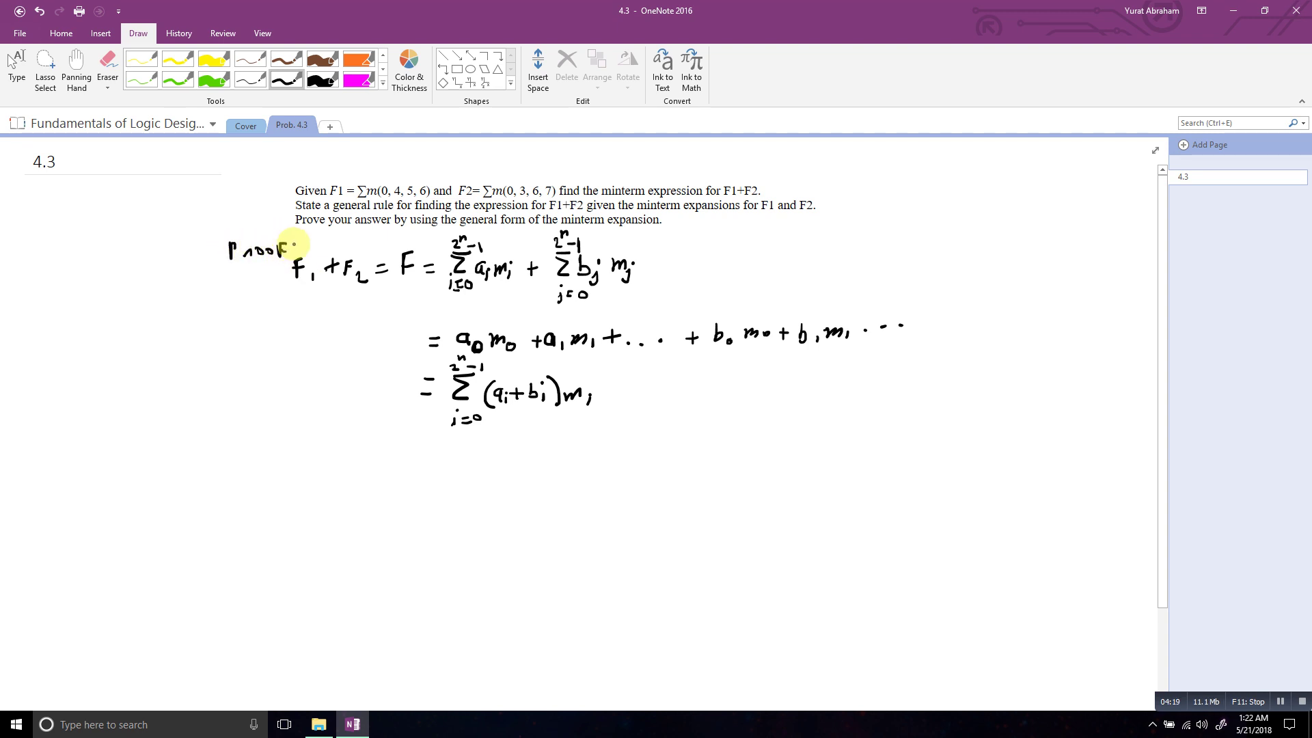
pyautogui.click(295, 247)
pyautogui.click(294, 254)
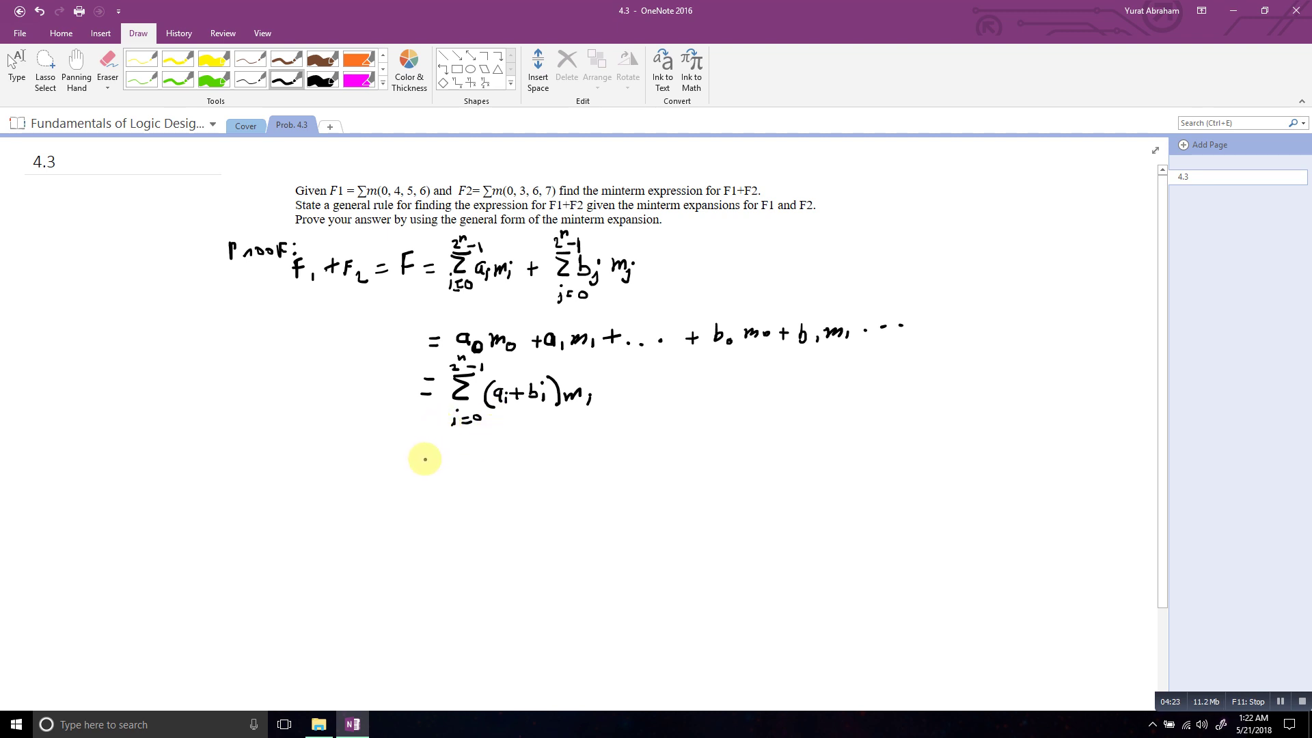
# - Start the final line with '= Σm'
pyautogui.moveTo(418, 455); pyautogui.dragTo(432, 455)
pyautogui.moveTo(419, 467); pyautogui.dragTo(428, 467)
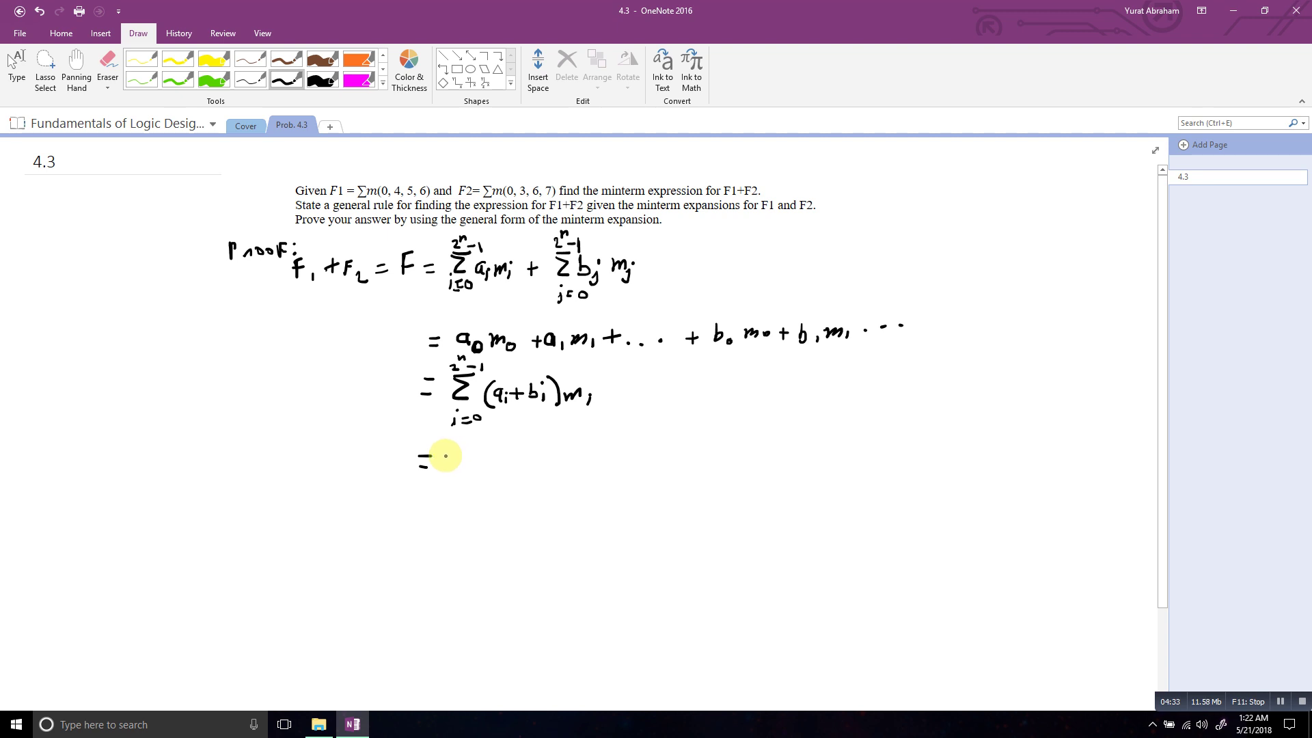
pyautogui.moveTo(466, 453)
pyautogui.mouseDown()
pyautogui.moveTo(444, 454)
pyautogui.moveTo(459, 474)
pyautogui.moveTo(486, 460)
pyautogui.moveTo(498, 469)
pyautogui.mouseUp()
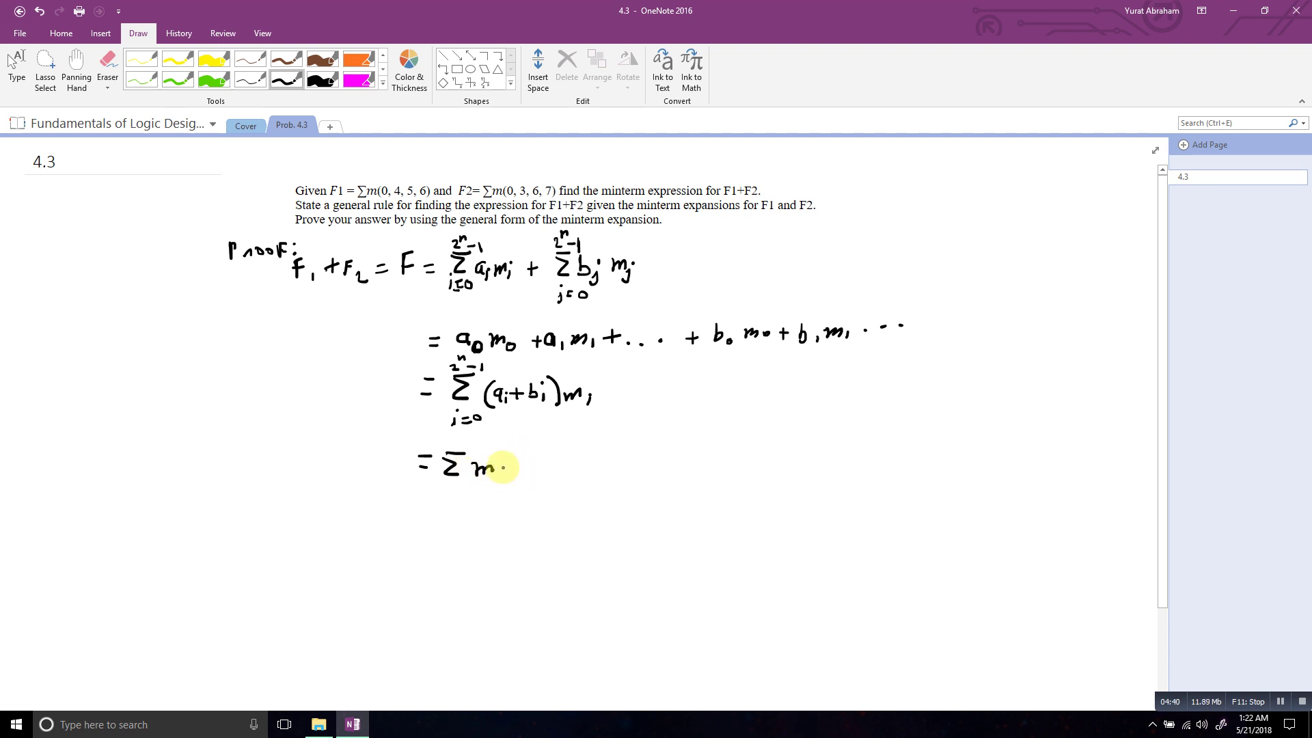
pyautogui.moveTo(517, 448)
pyautogui.mouseDown()
pyautogui.moveTo(516, 479)
pyautogui.moveTo(537, 460)
pyautogui.moveTo(544, 477)
pyautogui.mouseUp()
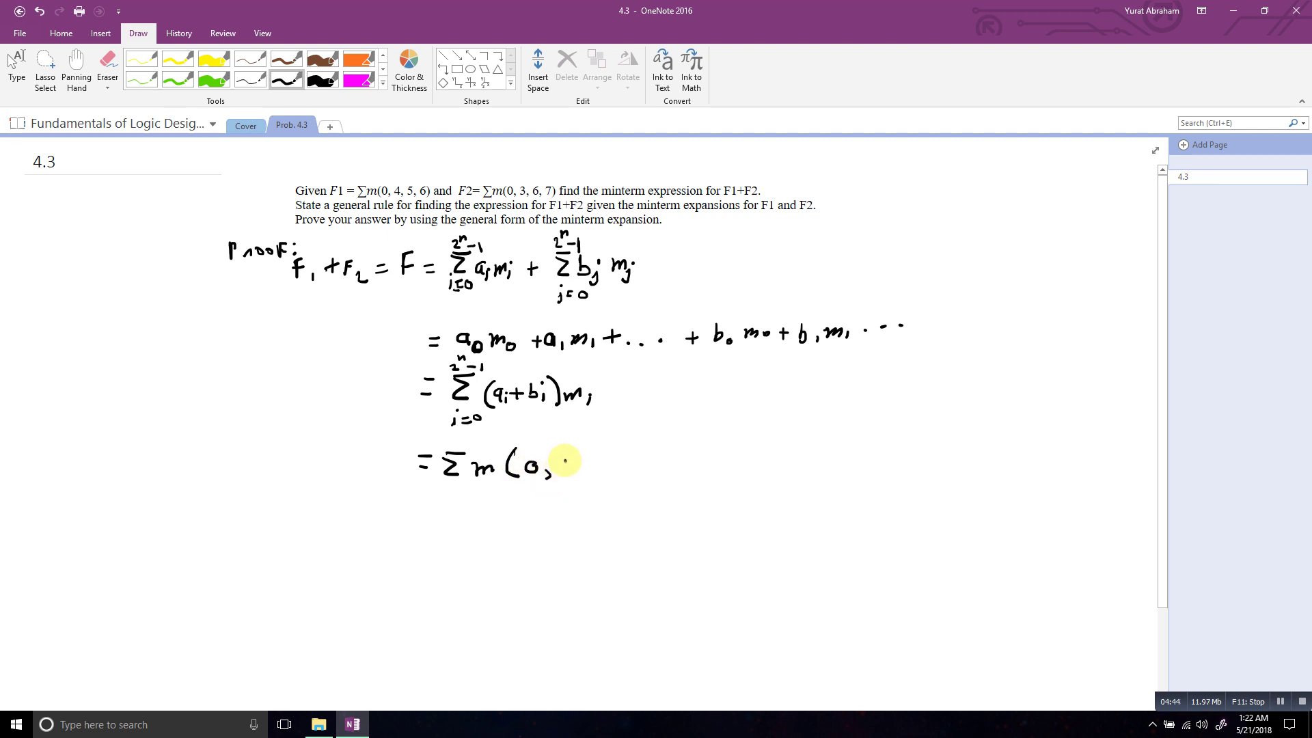
# - Write the minterm list (0, 3, 4, 5, 6, 7), dismissing stray shortcut menus
pyautogui.rightClick(564, 463)
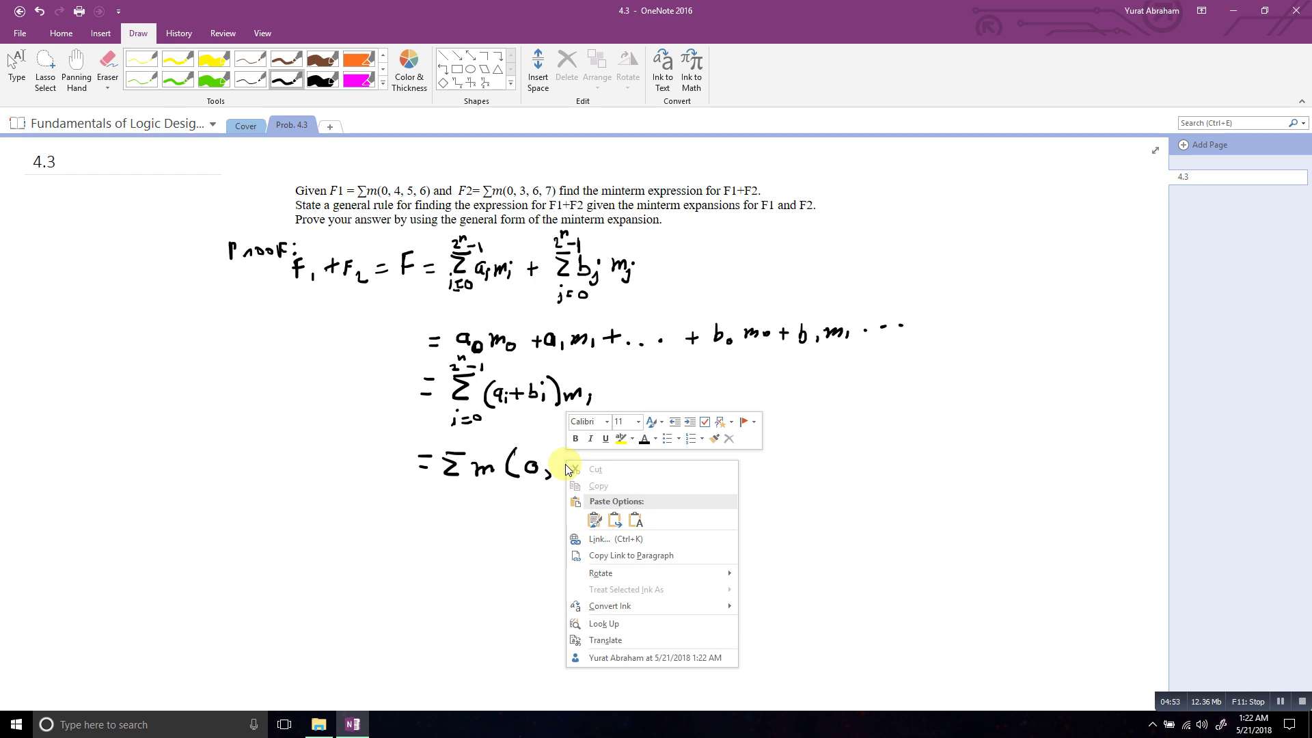
pyautogui.press('Escape')
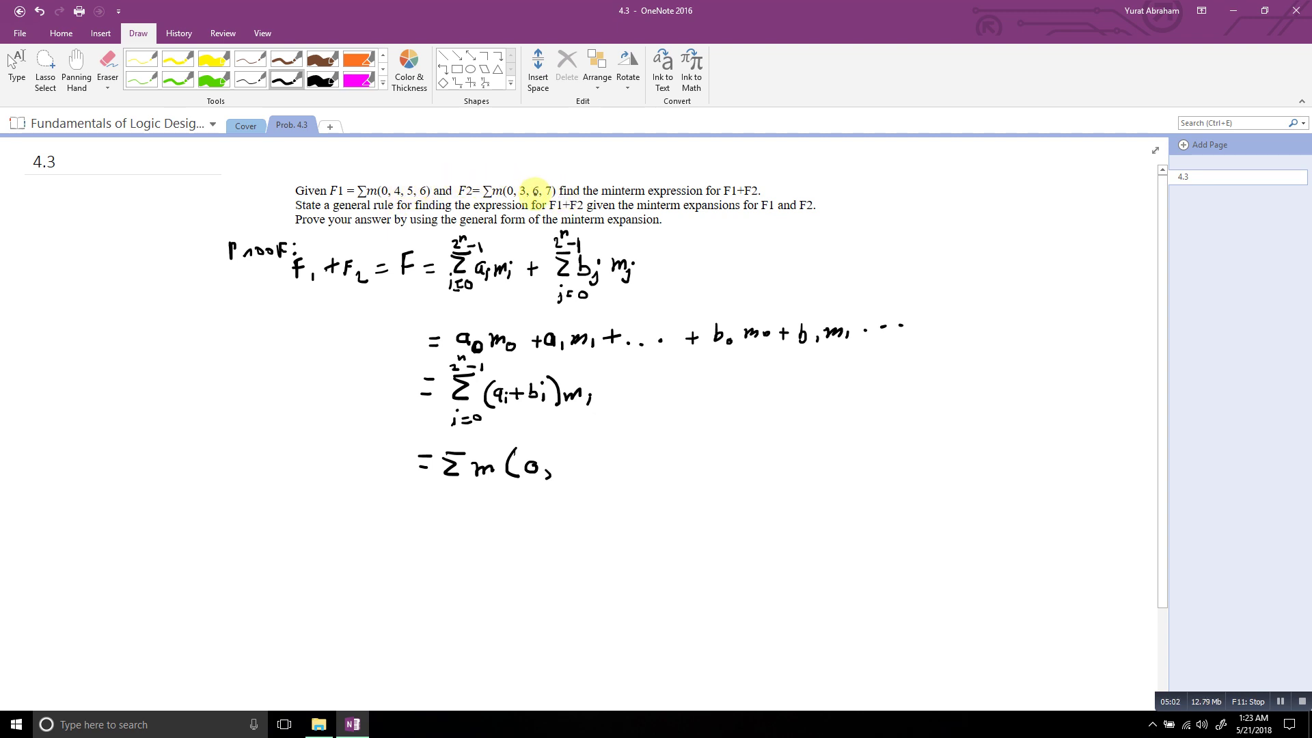
pyautogui.rightClick(567, 459)
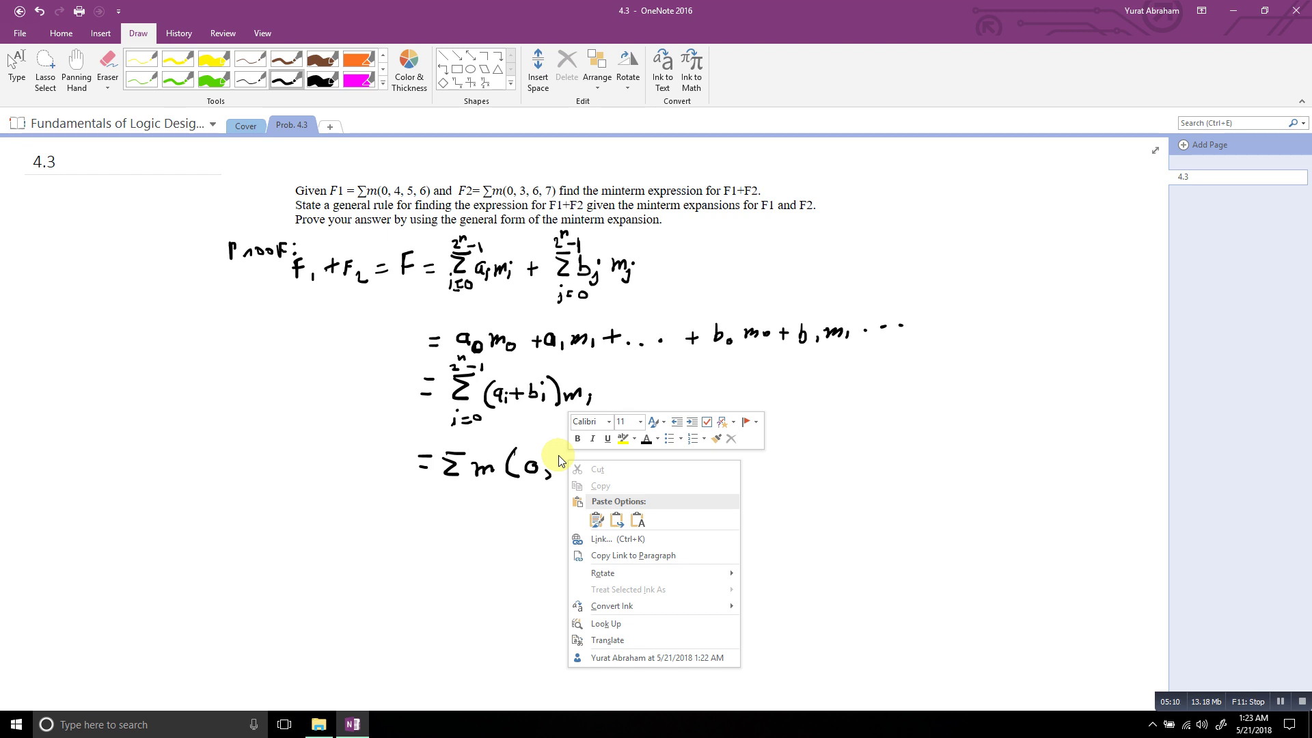
pyautogui.click(559, 455)
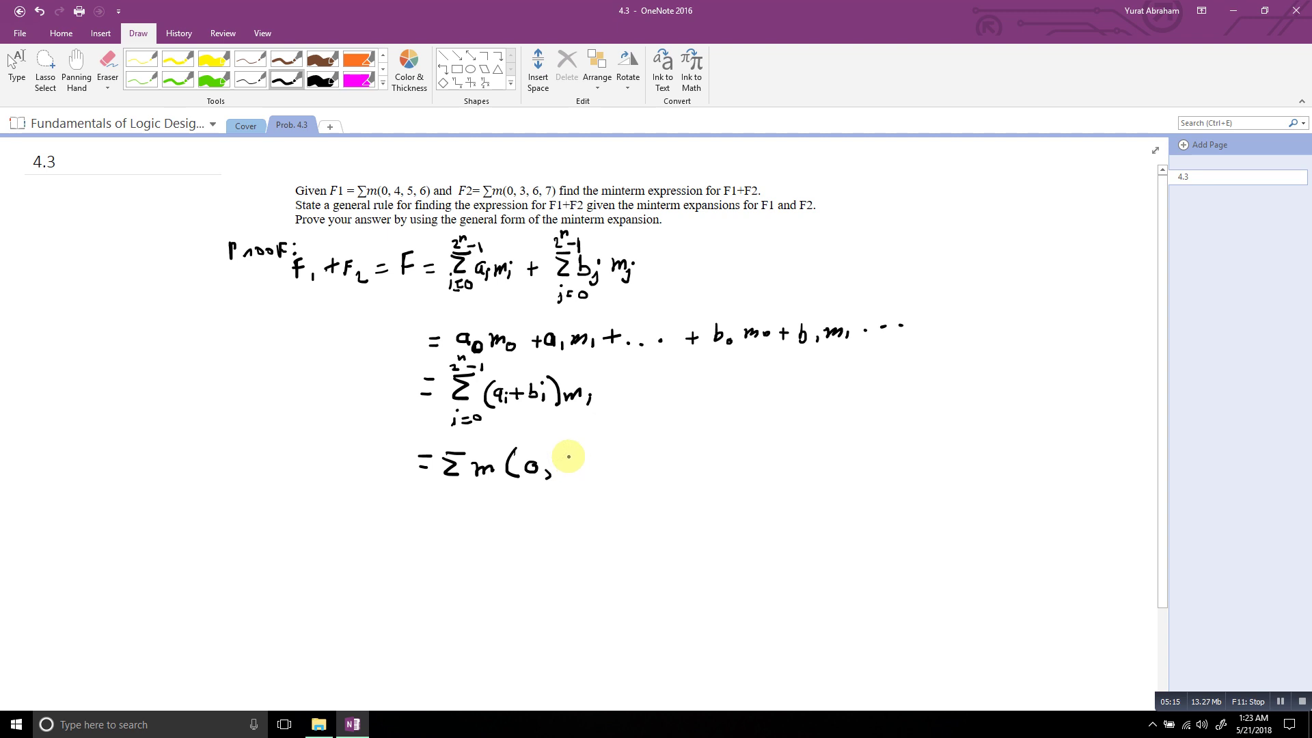
pyautogui.moveTo(561, 453); pyautogui.dragTo(565, 470)
pyautogui.moveTo(579, 466); pyautogui.dragTo(578, 478)
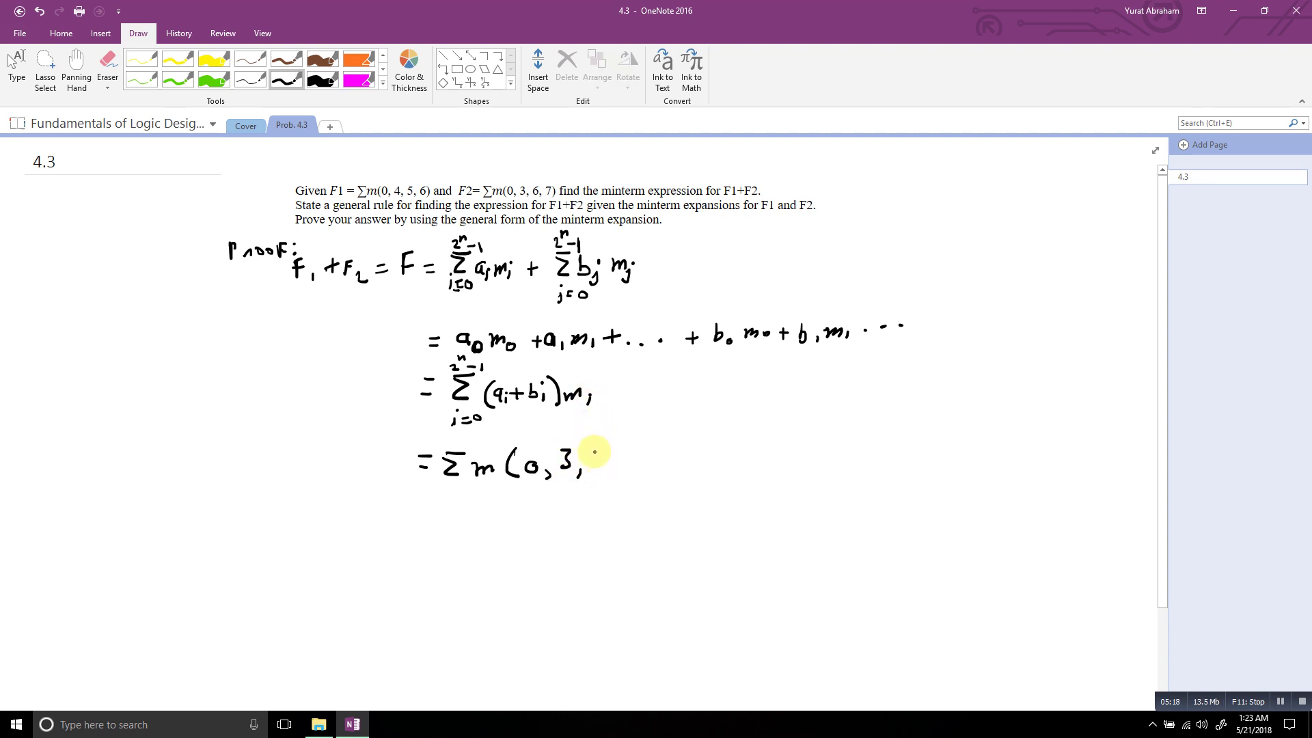
pyautogui.moveTo(598, 442)
pyautogui.mouseDown()
pyautogui.moveTo(606, 472)
pyautogui.moveTo(622, 462)
pyautogui.moveTo(686, 471)
pyautogui.mouseUp()
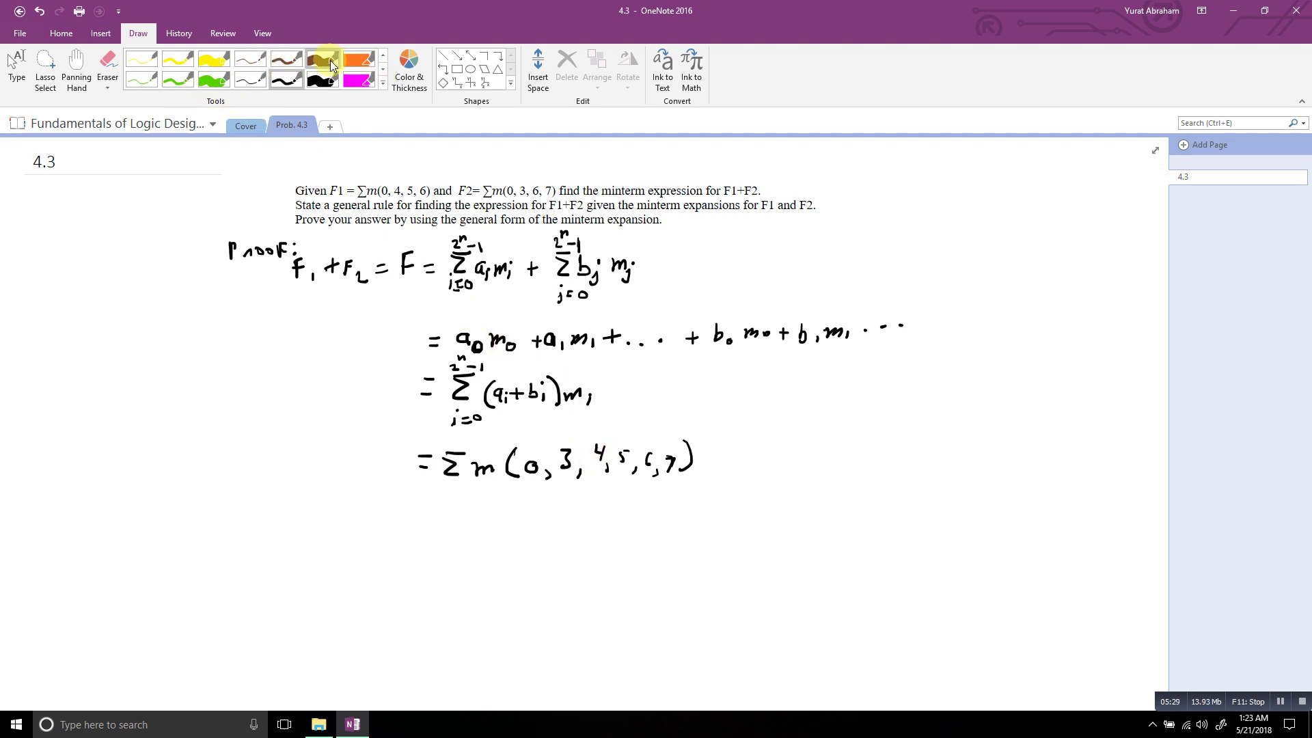
# - Pick the red swatch in Color & Thickness for the pen
pyautogui.click(403, 68)
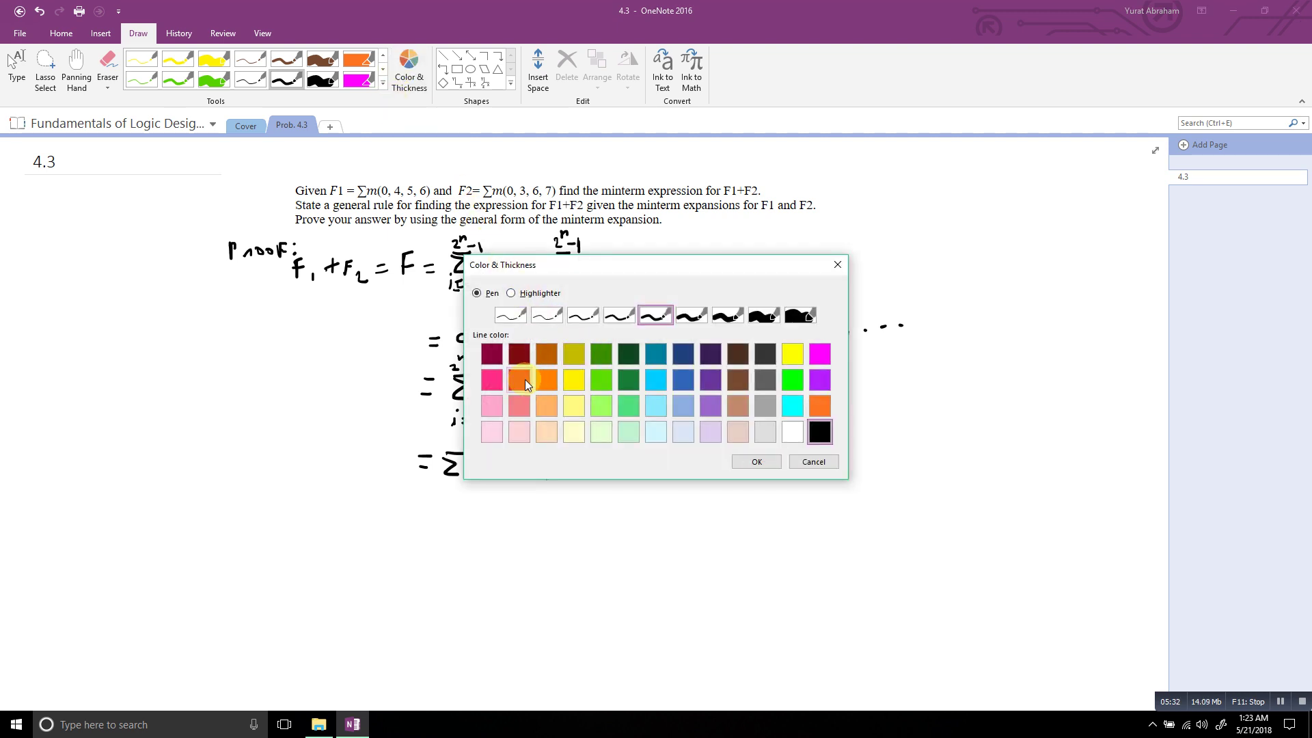
pyautogui.click(525, 380)
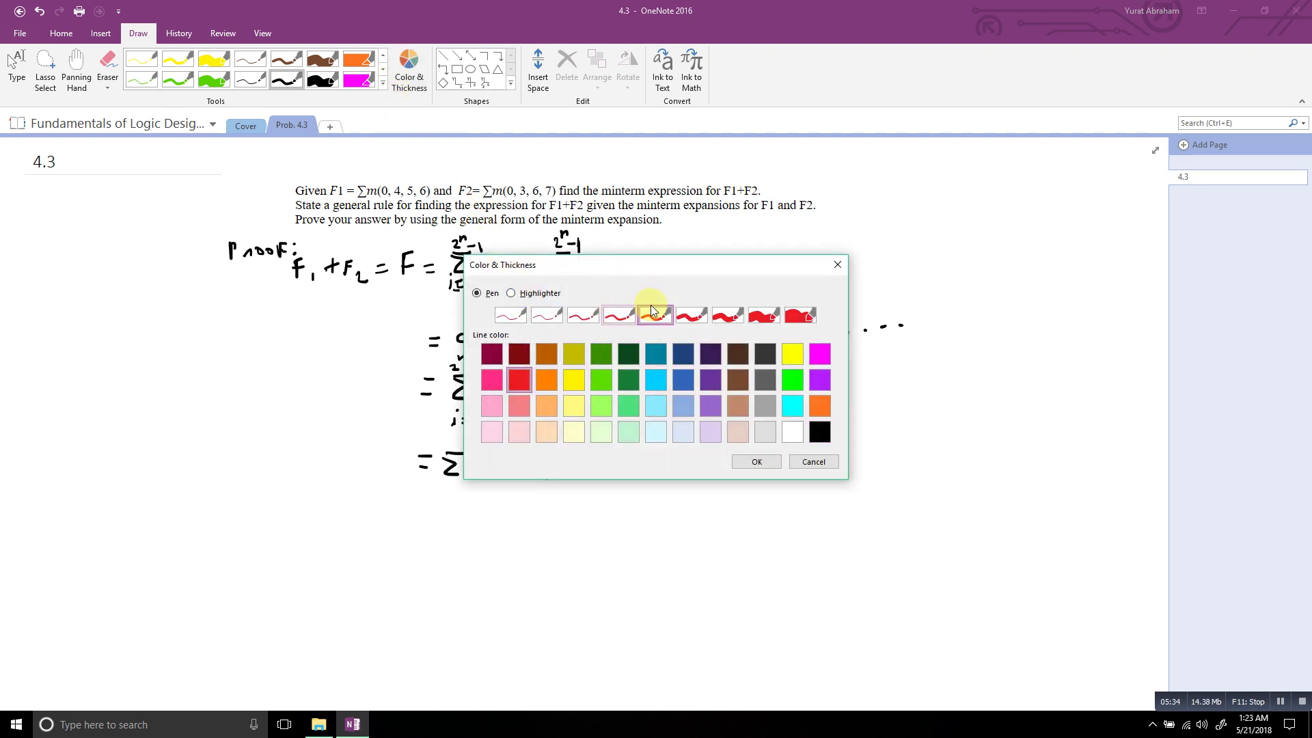
pyautogui.click(756, 462)
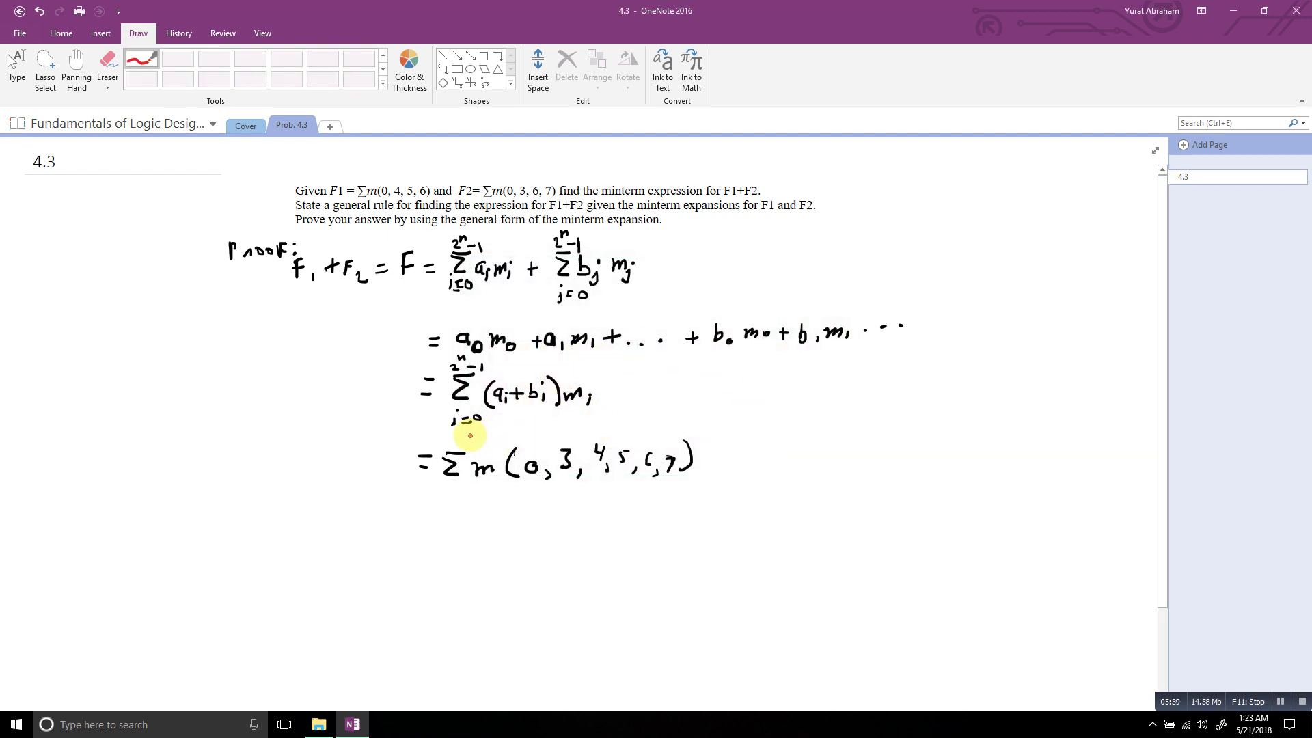
# - Circle Σm(0,3,4,5,6,7) in red and draw a red bracket up the margin over 'Proof:'
pyautogui.moveTo(470, 435)
pyautogui.mouseDown()
pyautogui.moveTo(419, 464)
pyautogui.moveTo(645, 475)
pyautogui.moveTo(661, 435)
pyautogui.moveTo(482, 436)
pyautogui.mouseUp()
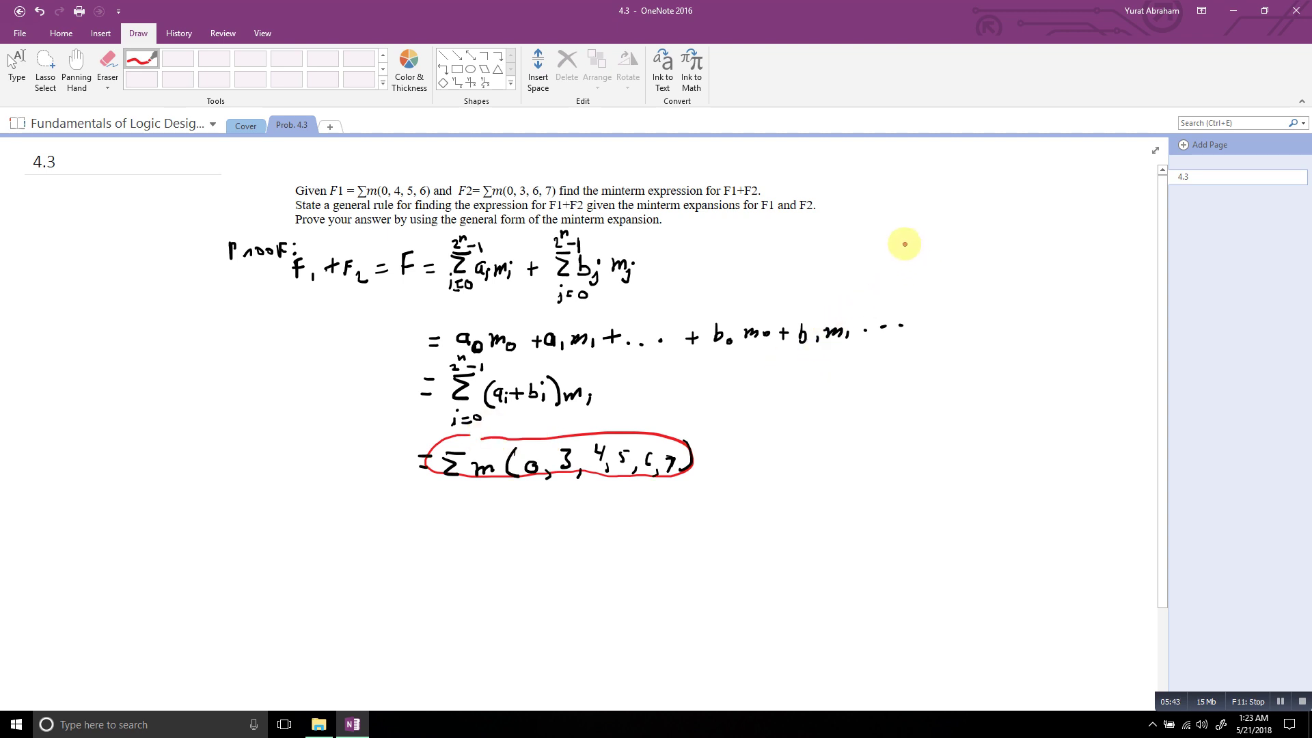
pyautogui.moveTo(218, 225)
pyautogui.mouseDown()
pyautogui.moveTo(233, 346)
pyautogui.moveTo(296, 428)
pyautogui.moveTo(408, 428)
pyautogui.mouseUp()
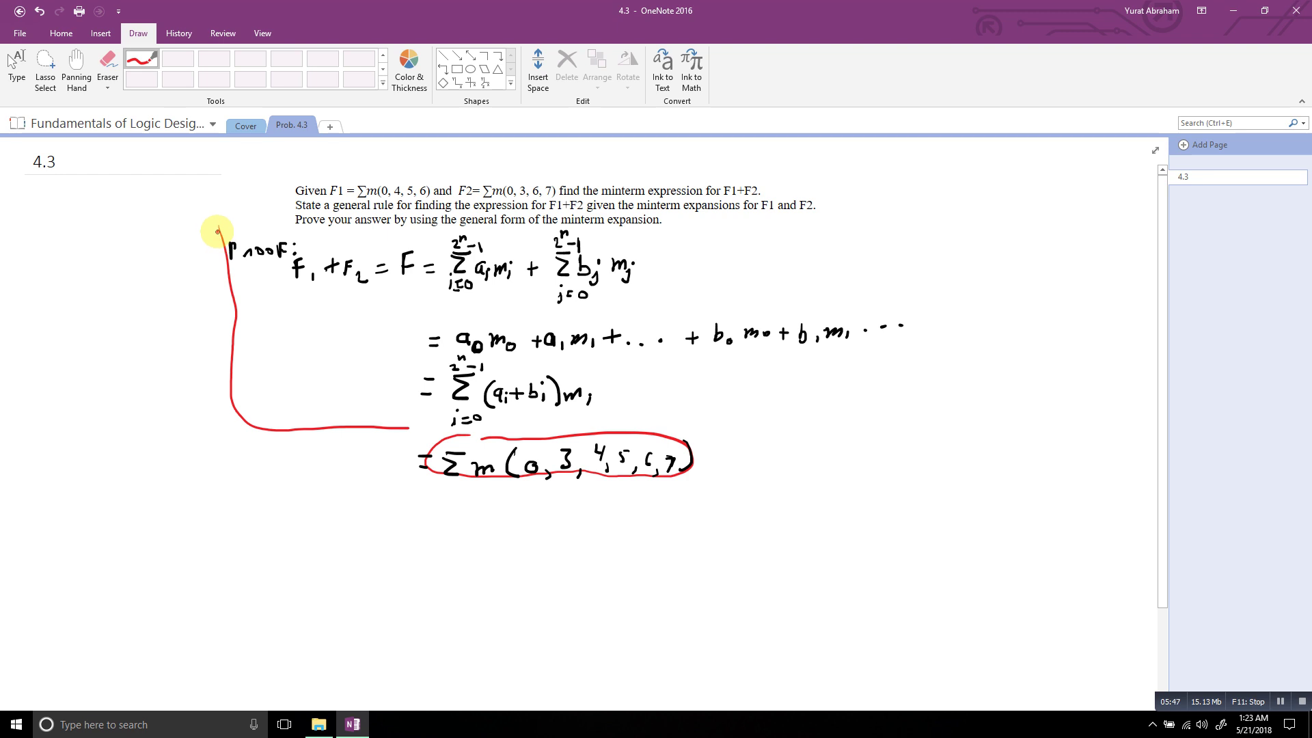
pyautogui.moveTo(217, 232); pyautogui.dragTo(324, 230)
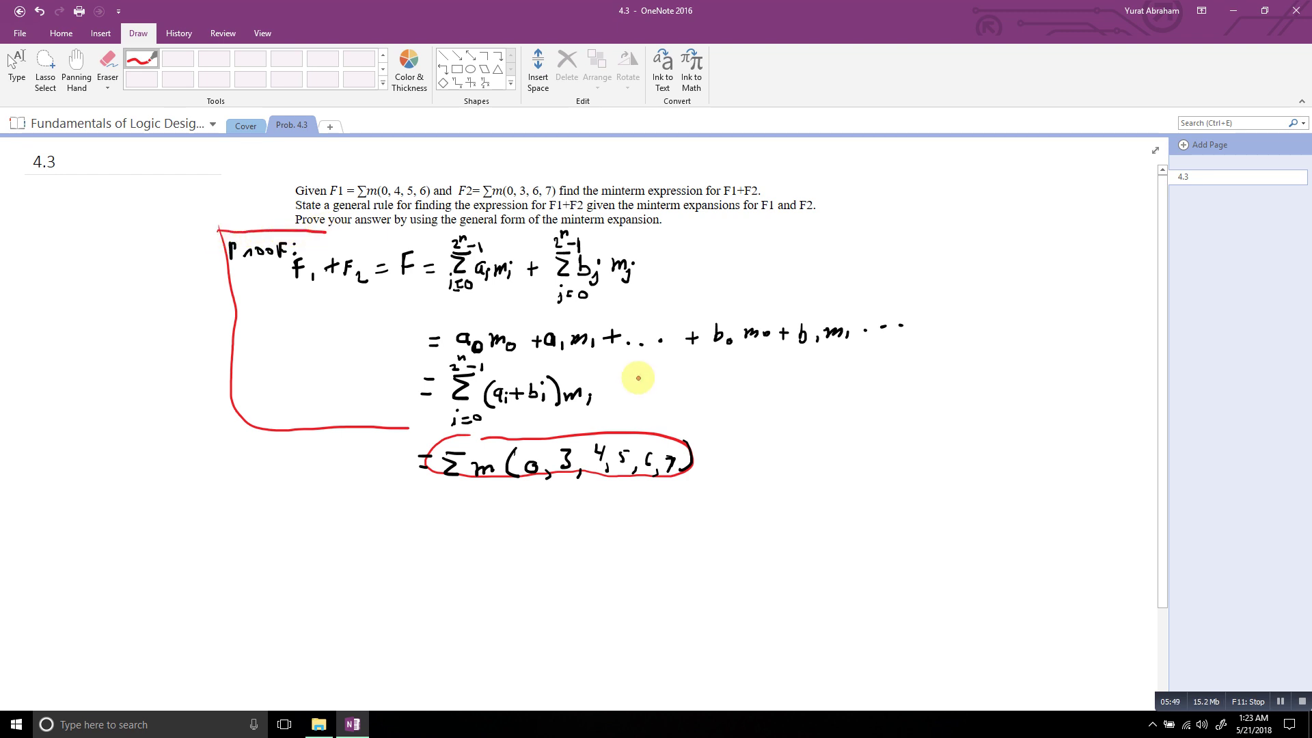